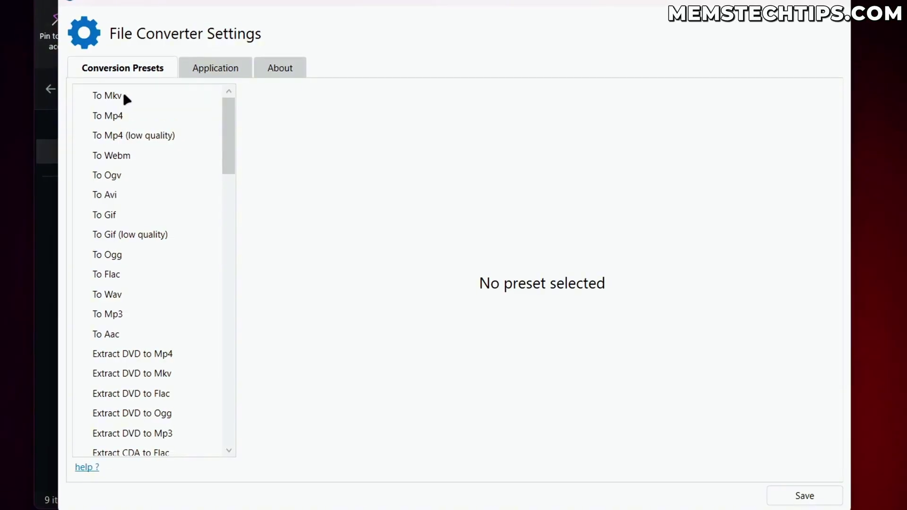
Step: Review the To Mkv, To Mp4 and To Mp4 (low quality) preset settings
{"action": "left_click", "coordinate": [113, 96]}
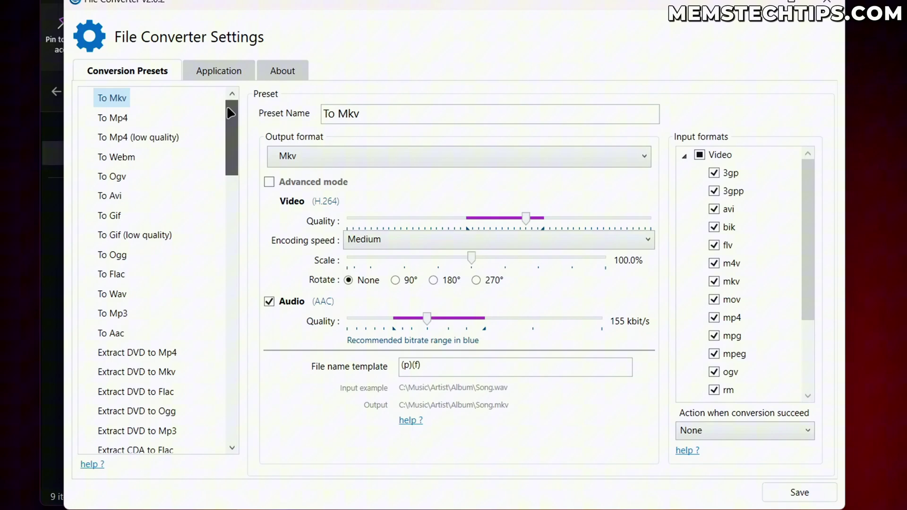
{"action": "left_click", "coordinate": [115, 118]}
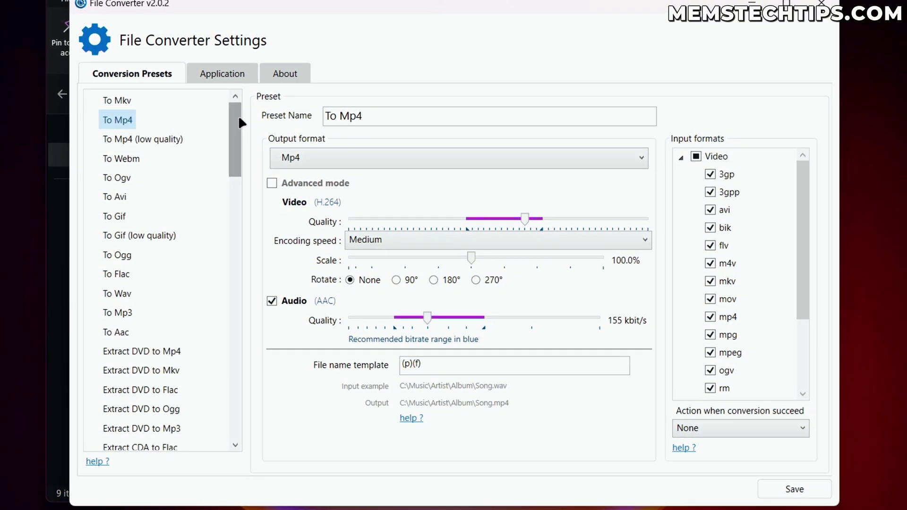
{"action": "left_click", "coordinate": [143, 139]}
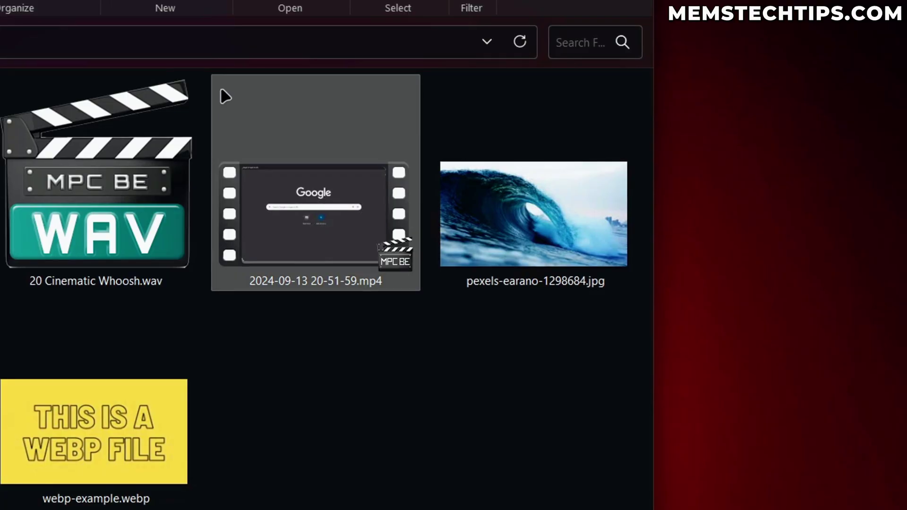
Step: Show the File Converter submenu for the mp4 file and for School Notes Workbook .pdf
{"action": "right_click", "coordinate": [223, 93]}
{"action": "mouse_move", "coordinate": [284, 333]}
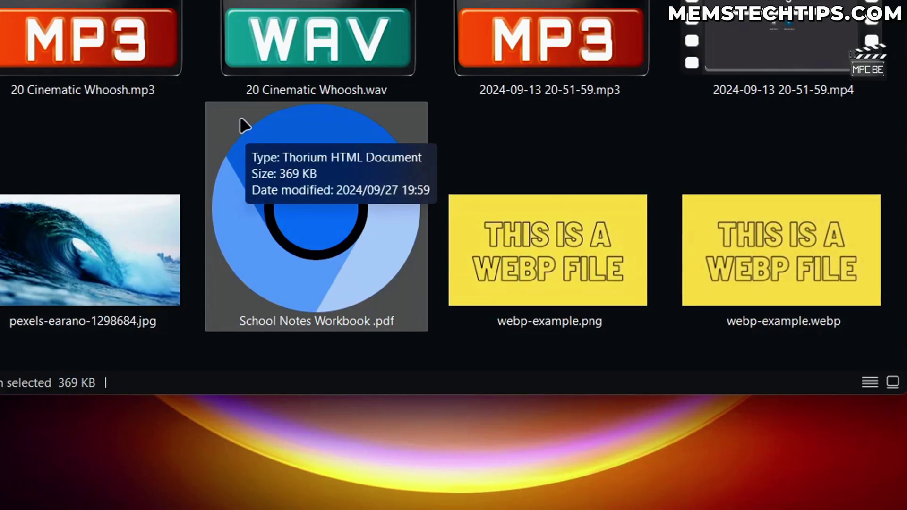
{"action": "right_click", "coordinate": [240, 118]}
{"action": "mouse_move", "coordinate": [313, 257]}
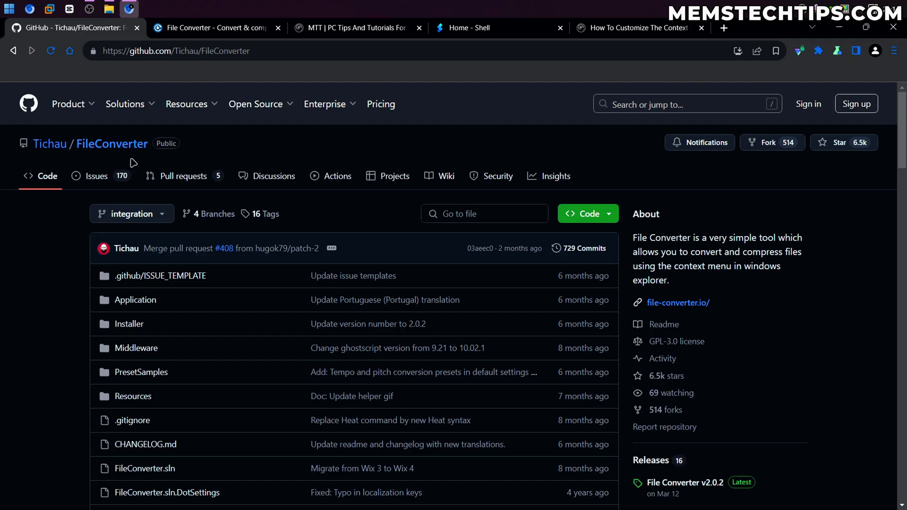
{"action": "left_click", "coordinate": [198, 28]}
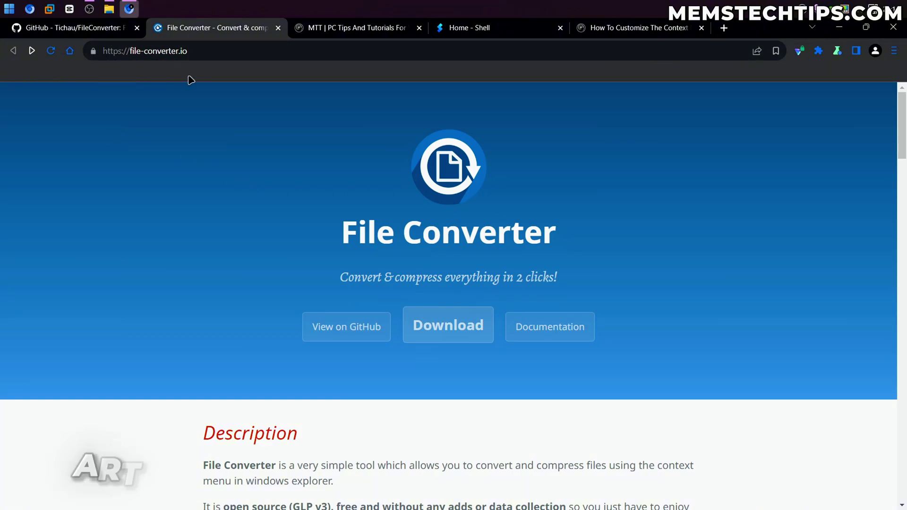
{"action": "left_click", "coordinate": [344, 29]}
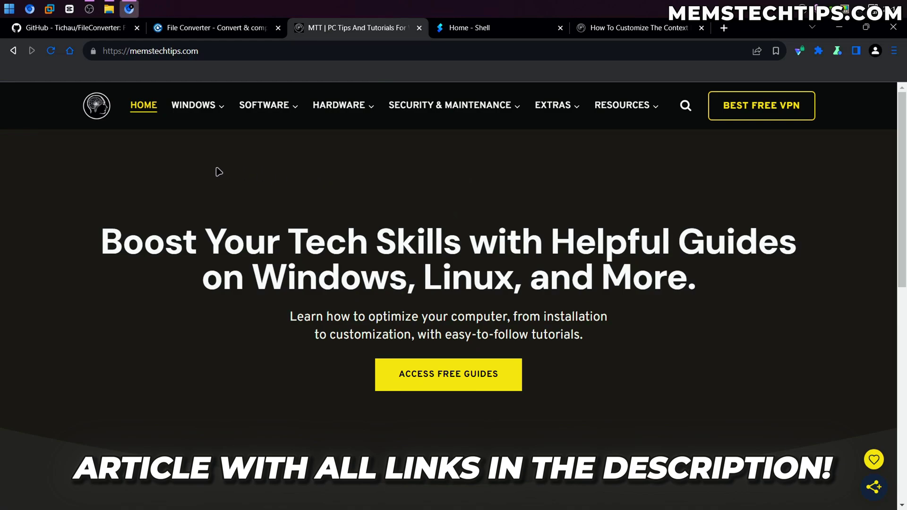
{"action": "scroll", "coordinate": [774, 298], "scroll_direction": "down", "scroll_amount": 7}
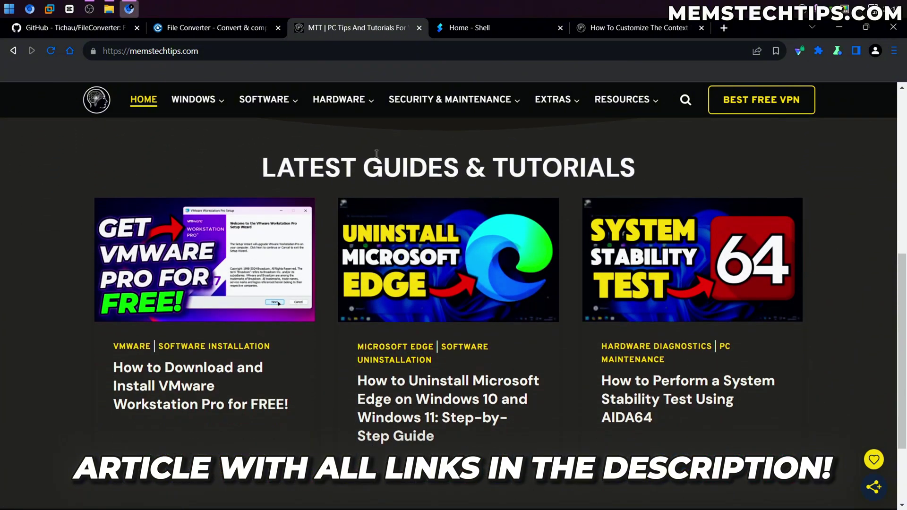
{"action": "left_click", "coordinate": [92, 29]}
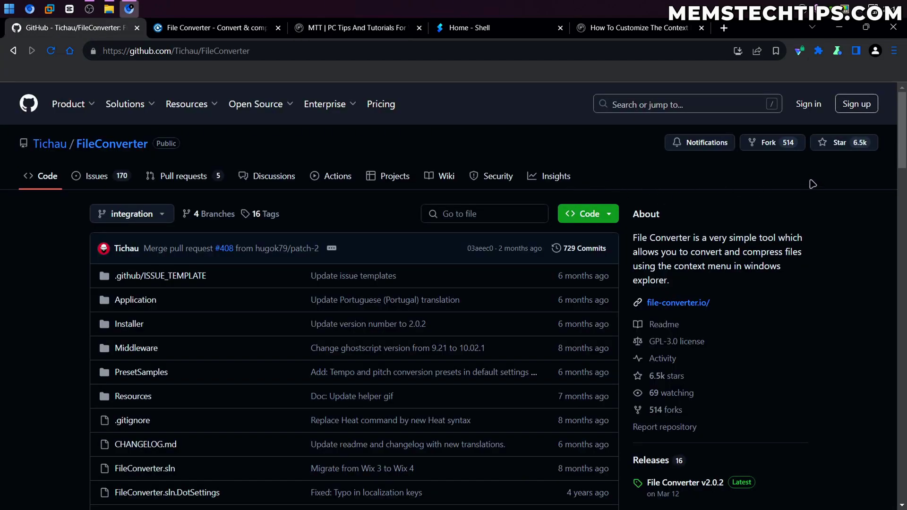
Step: Highlight 'convert and compress' and 'context menu of Windows Explorer' in the README description
{"action": "scroll", "coordinate": [885, 189], "scroll_direction": "down", "scroll_amount": 12}
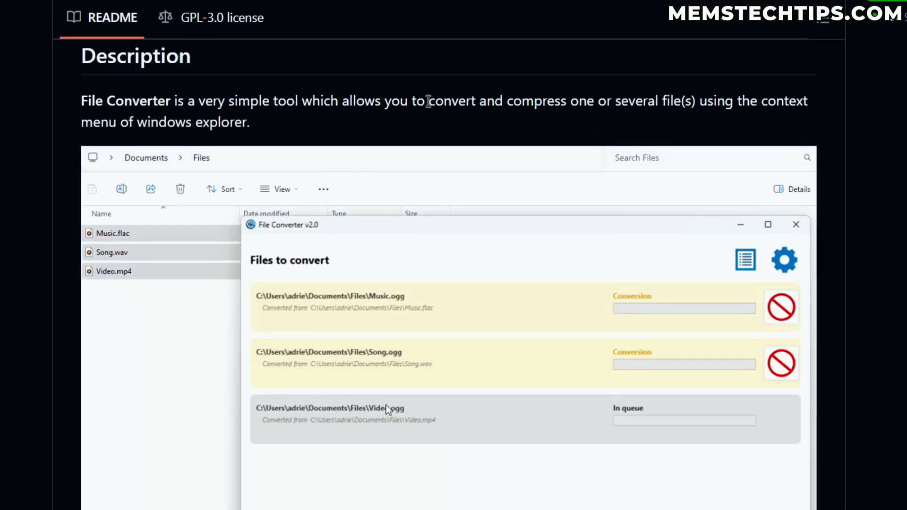
{"action": "left_click_drag", "start_coordinate": [427, 101], "coordinate": [566, 104]}
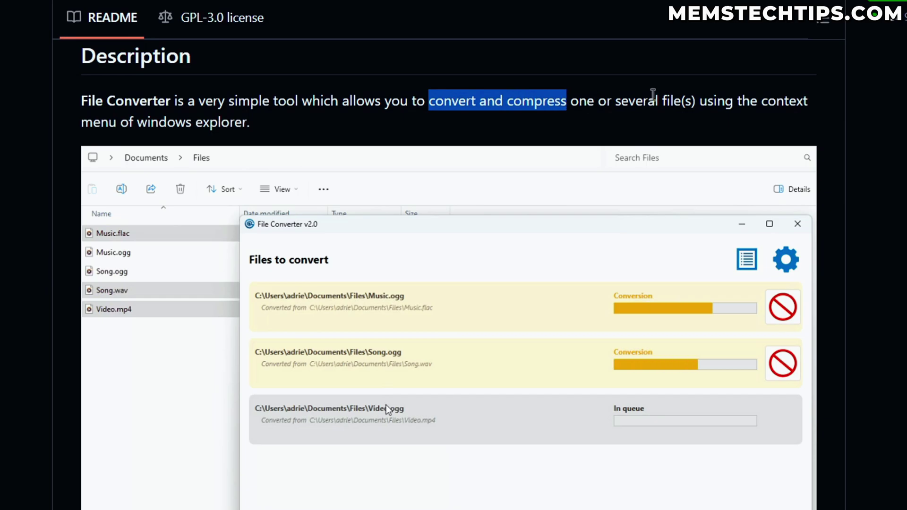
{"action": "left_click_drag", "start_coordinate": [761, 103], "coordinate": [274, 131]}
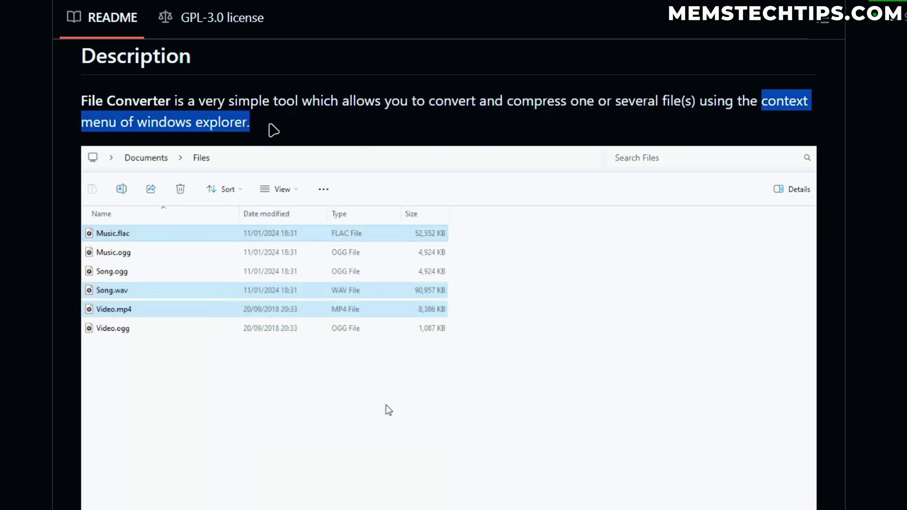
{"action": "left_click", "coordinate": [324, 122]}
Step: Download FileConverter-2.0.2-x64-setup.msi from the v2.0.2 release assets
{"action": "scroll", "coordinate": [275, 209], "scroll_direction": "down", "scroll_amount": 2}
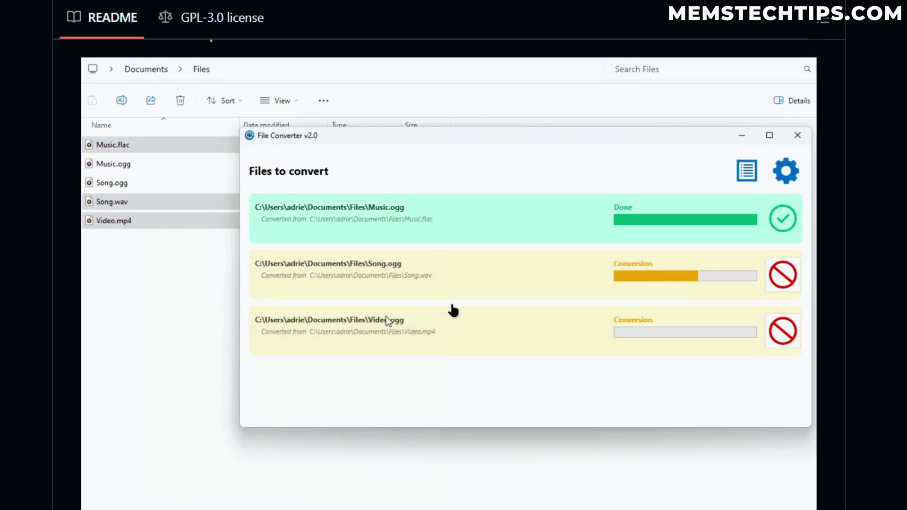
{"action": "scroll", "coordinate": [689, 326], "scroll_direction": "up", "scroll_amount": 7}
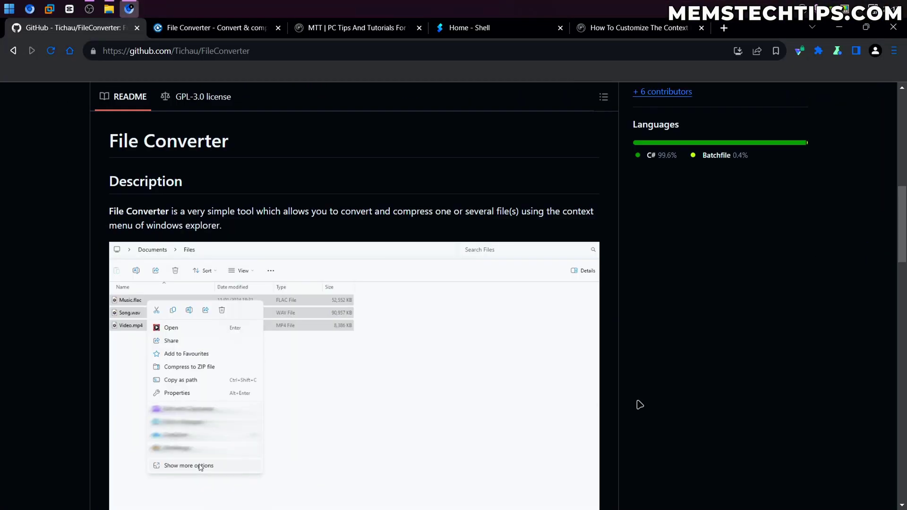
{"action": "scroll", "coordinate": [641, 358], "scroll_direction": "up", "scroll_amount": 5}
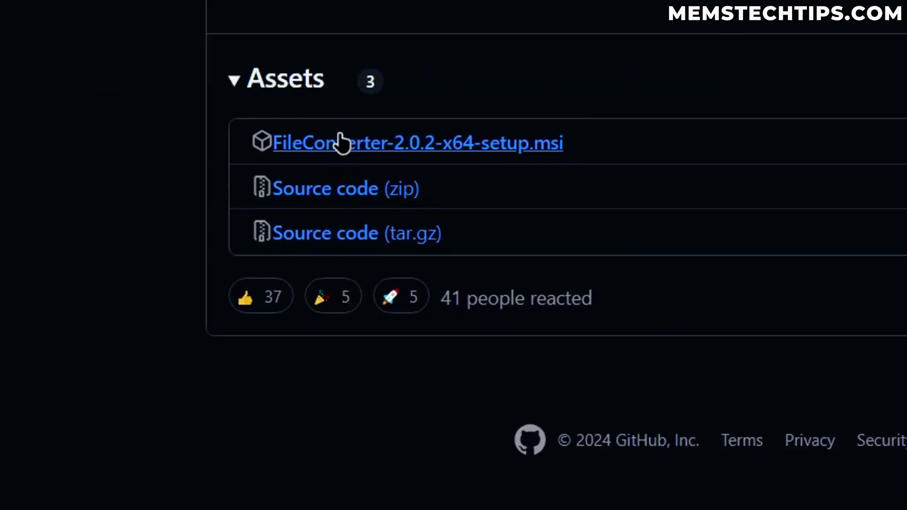
{"action": "left_click", "coordinate": [551, 147]}
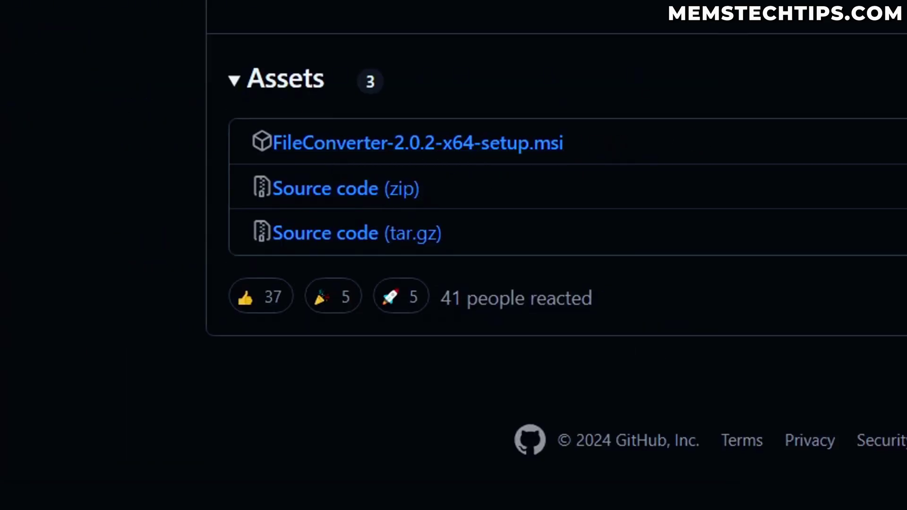
Step: Run the downloaded .msi, accept the license and install to C:\Program Files\File Converter\ with default settings
{"action": "left_click", "coordinate": [809, 84]}
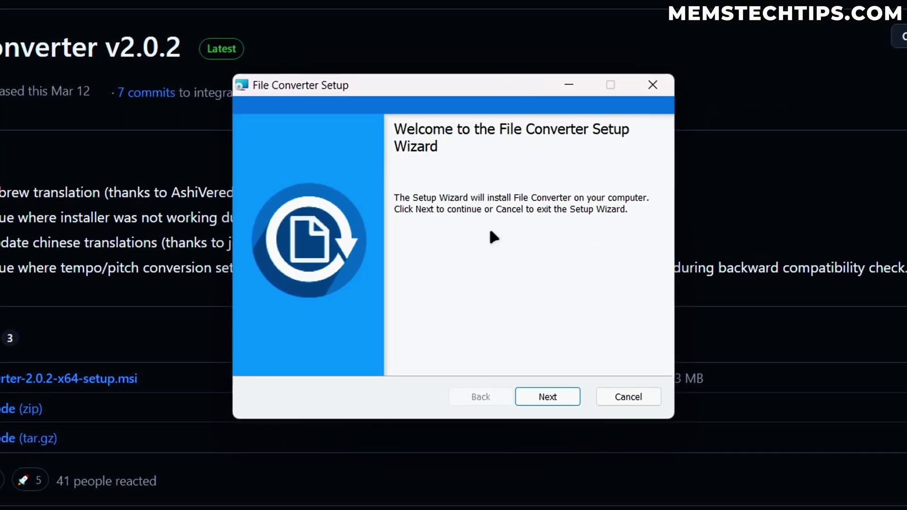
{"action": "left_click", "coordinate": [538, 395]}
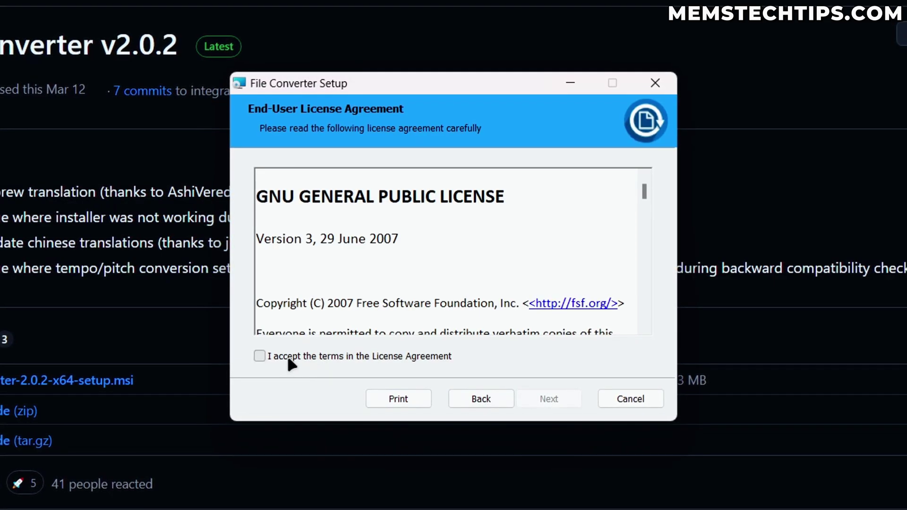
{"action": "left_click", "coordinate": [259, 356]}
{"action": "left_click", "coordinate": [565, 401]}
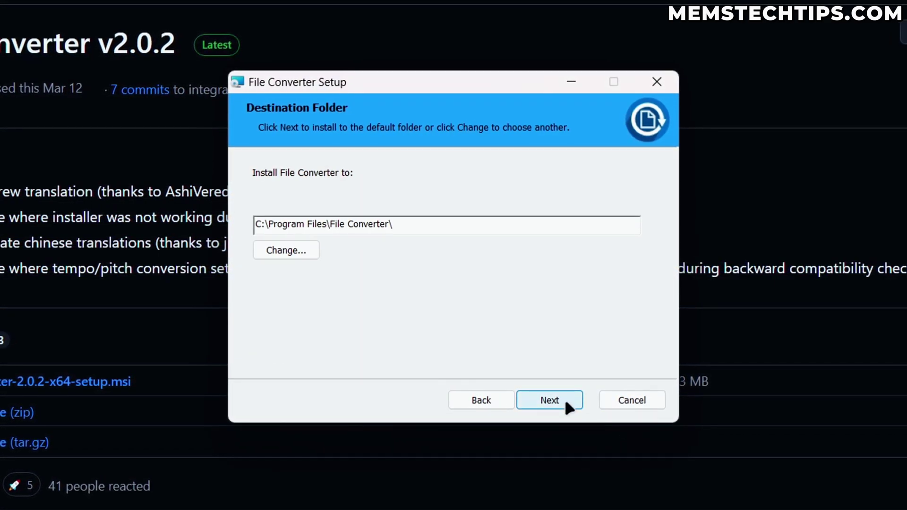
{"action": "left_click", "coordinate": [565, 398]}
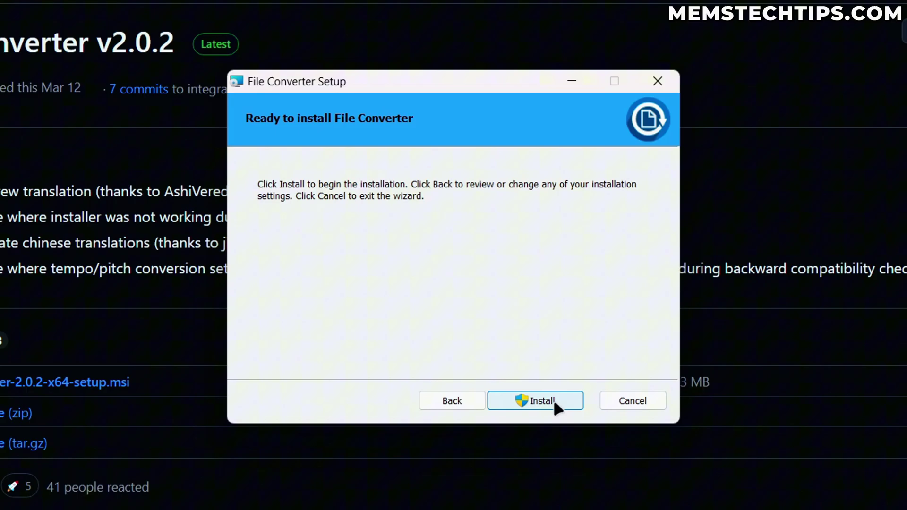
{"action": "left_click", "coordinate": [554, 398]}
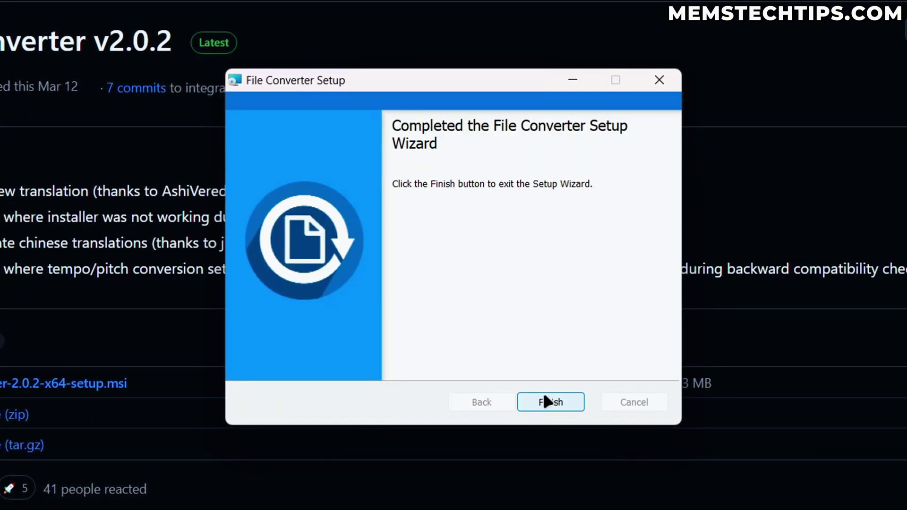
{"action": "left_click", "coordinate": [544, 399]}
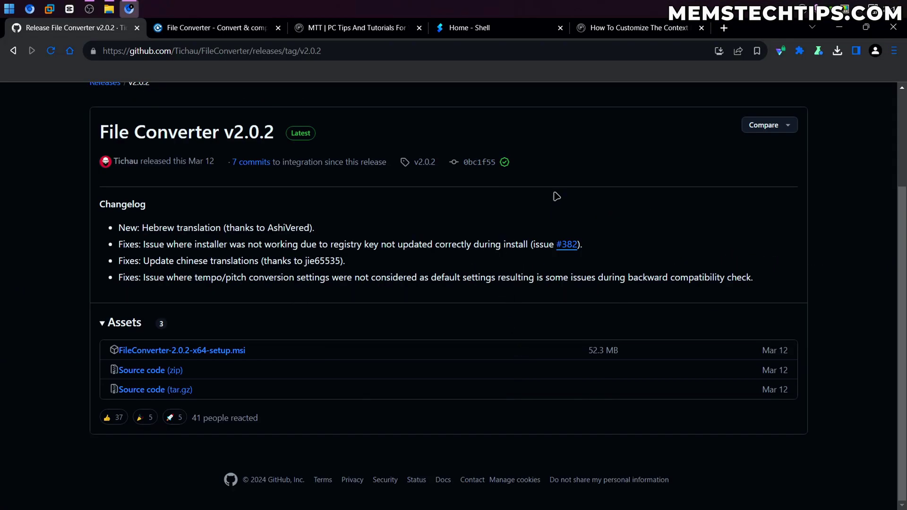
Step: Open the File Converter folder from the desktop and review its five files
{"action": "left_click", "coordinate": [837, 28]}
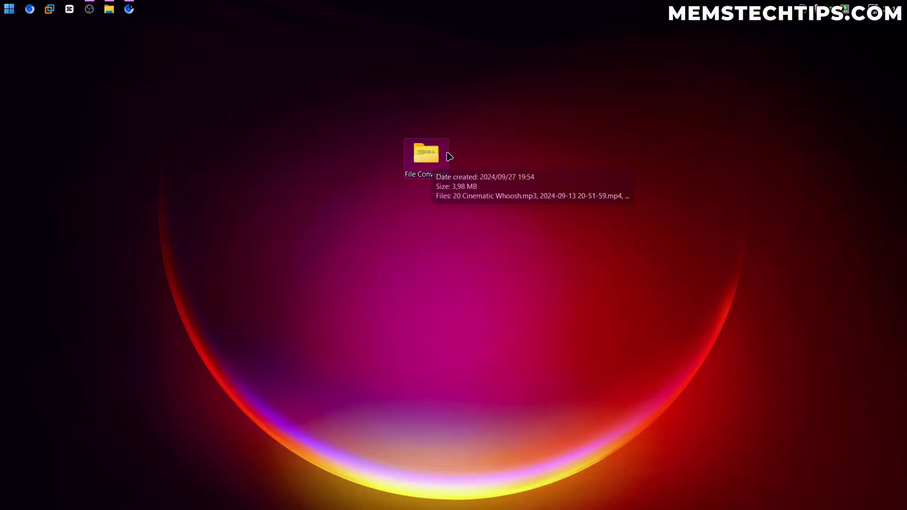
{"action": "double_click", "coordinate": [426, 153]}
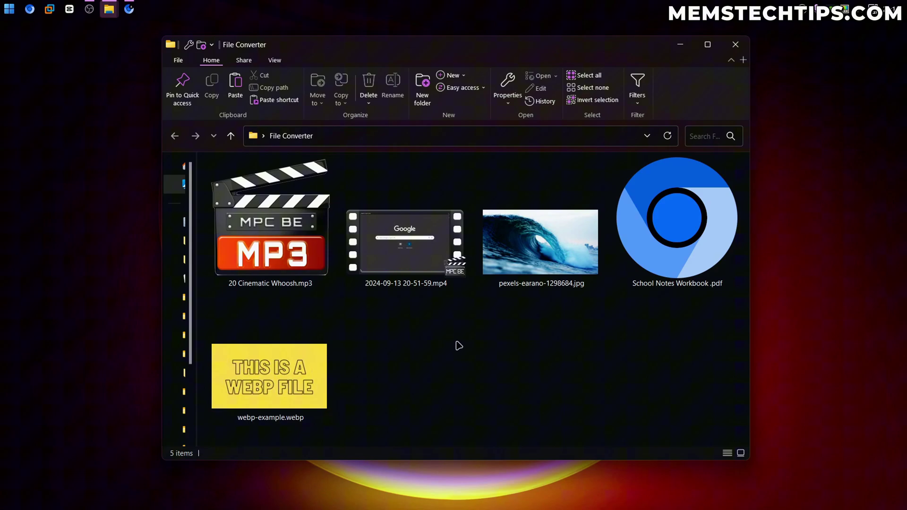
{"action": "left_click_drag", "start_coordinate": [709, 420], "coordinate": [264, 259]}
{"action": "left_click", "coordinate": [486, 369]}
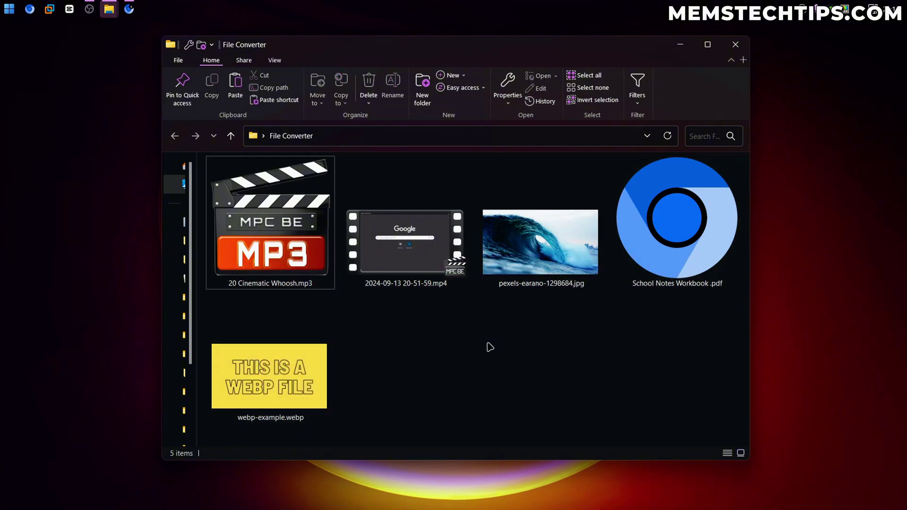
Step: Show the File Converter submenu for 20 Cinematic Whoosh.mp3
{"action": "left_click", "coordinate": [321, 173]}
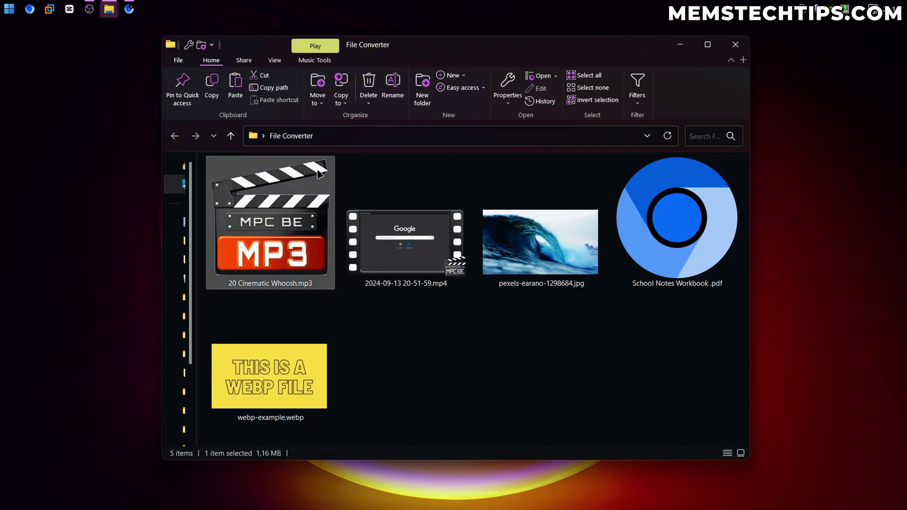
{"action": "right_click", "coordinate": [320, 174]}
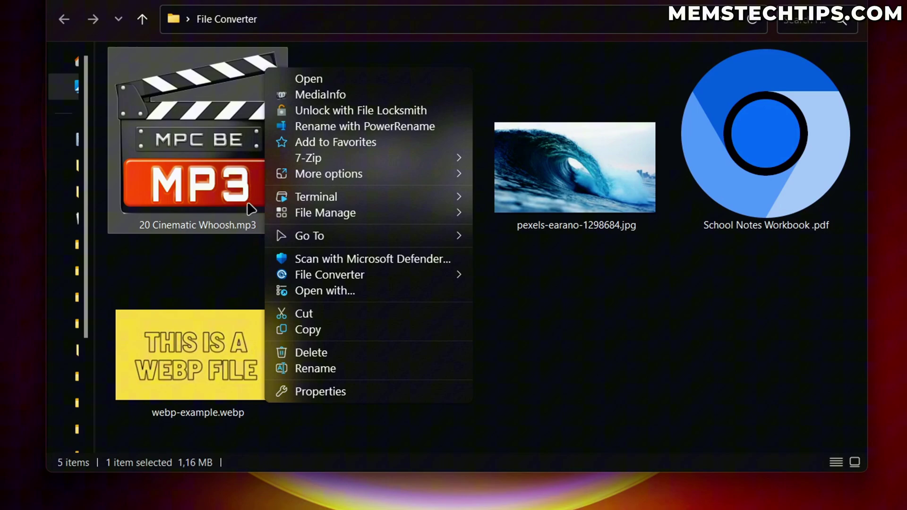
{"action": "mouse_move", "coordinate": [288, 278]}
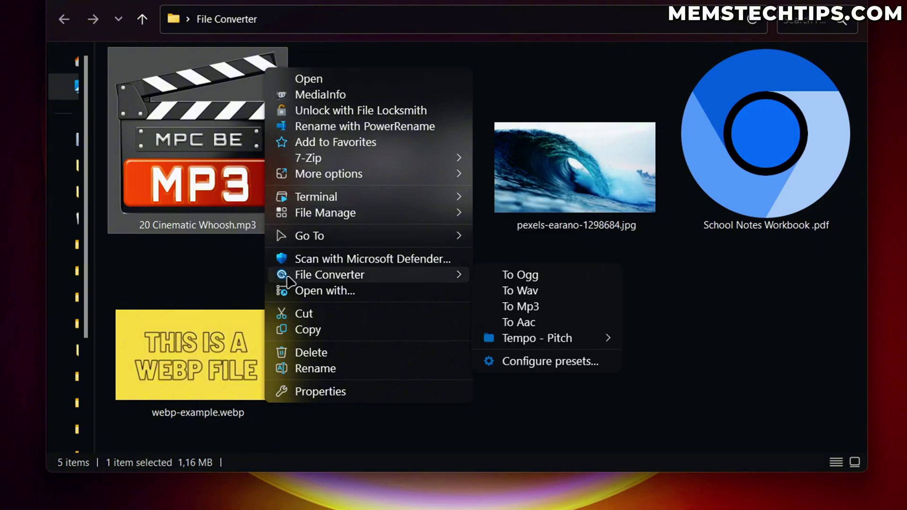
Step: Convert the mp3 to WAV and check the new 20 Cinematic Whoosh.wav is 12.8 MB
{"action": "left_click", "coordinate": [563, 293]}
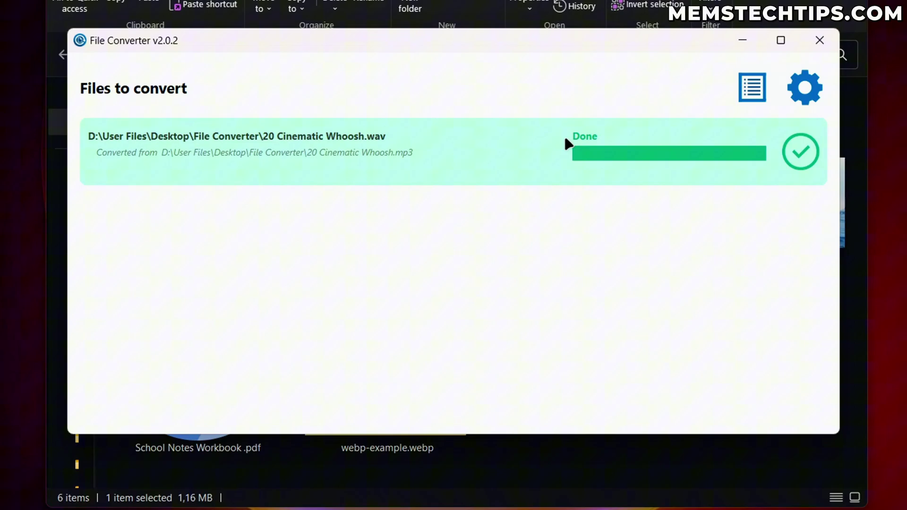
{"action": "left_click", "coordinate": [819, 40]}
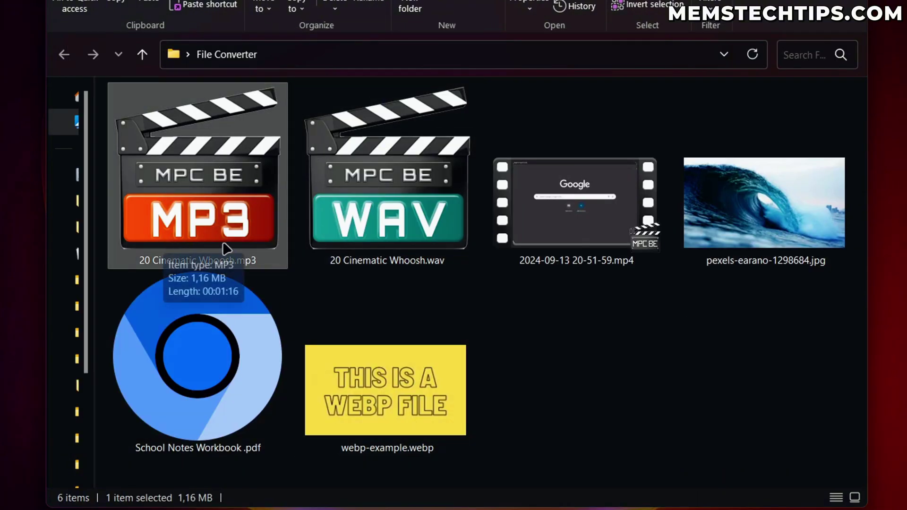
{"action": "left_click", "coordinate": [421, 266]}
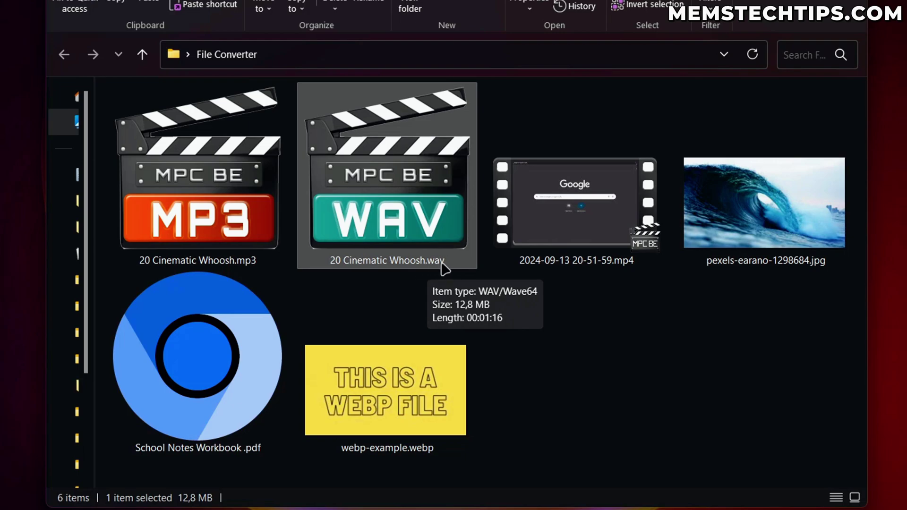
{"action": "left_click", "coordinate": [506, 320]}
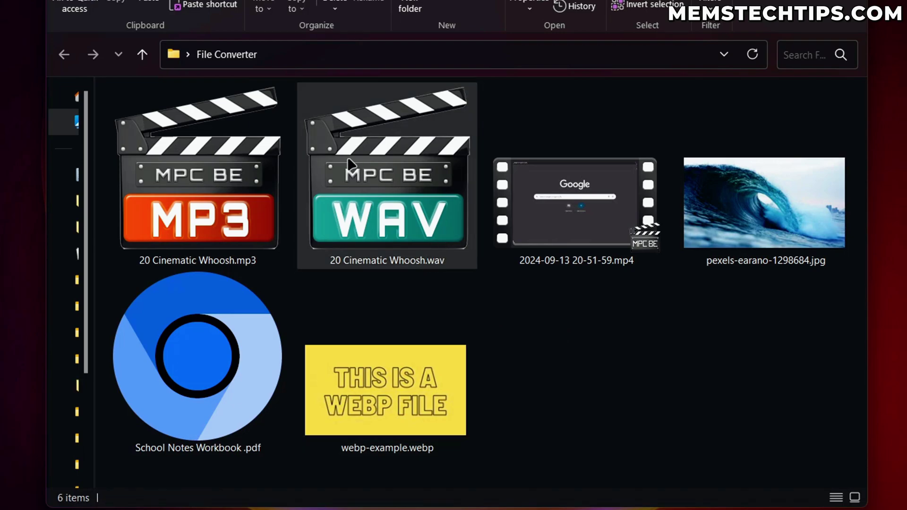
Step: Show the File Converter options for the WAV file, then dismiss the menu
{"action": "right_click", "coordinate": [424, 101]}
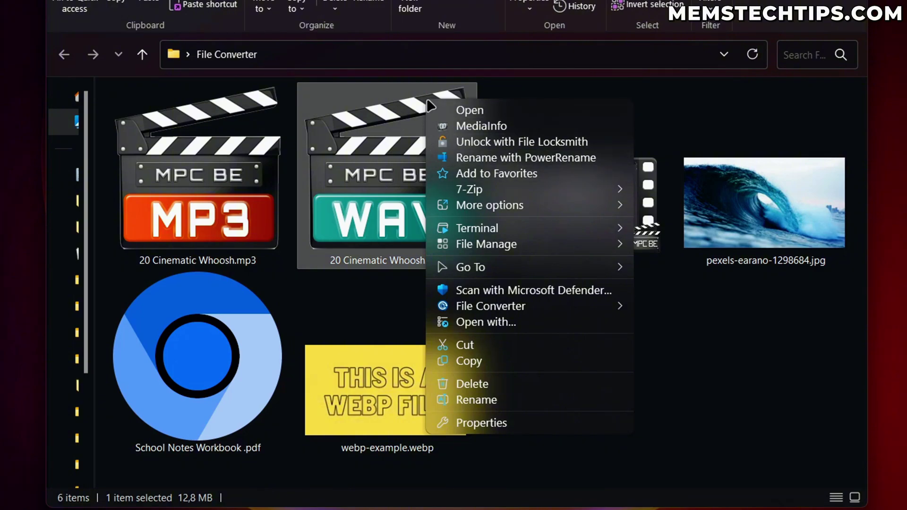
{"action": "mouse_move", "coordinate": [459, 308]}
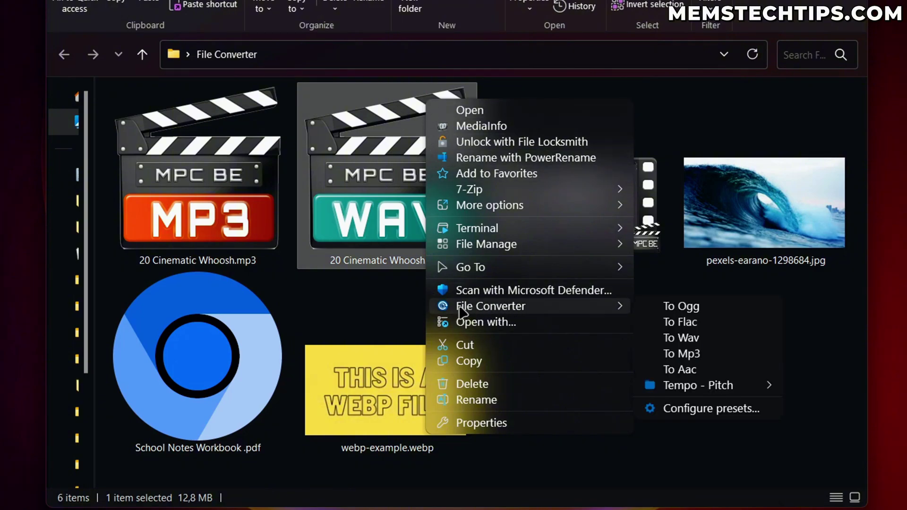
{"action": "left_click", "coordinate": [803, 287]}
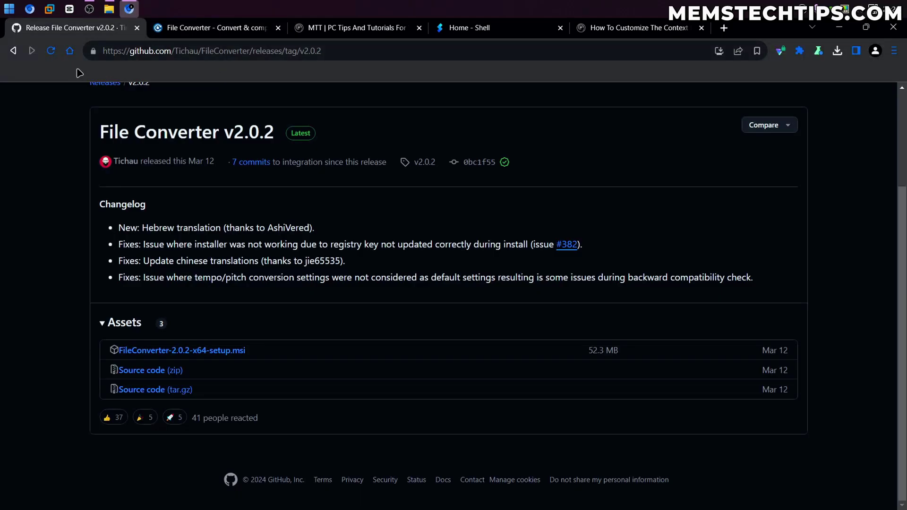
Step: Return to the FileConverter repository page and scroll down its README
{"action": "left_click", "coordinate": [13, 51]}
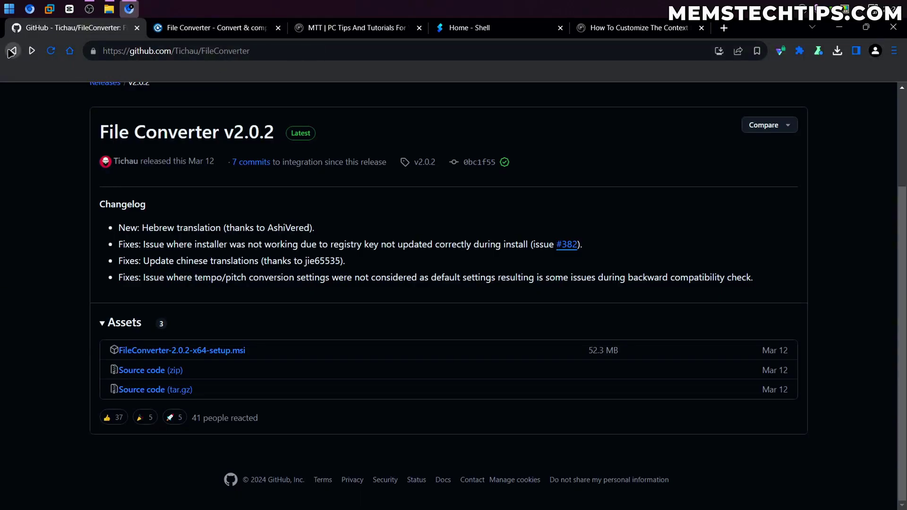
{"action": "scroll", "coordinate": [503, 237], "scroll_direction": "down", "scroll_amount": 10}
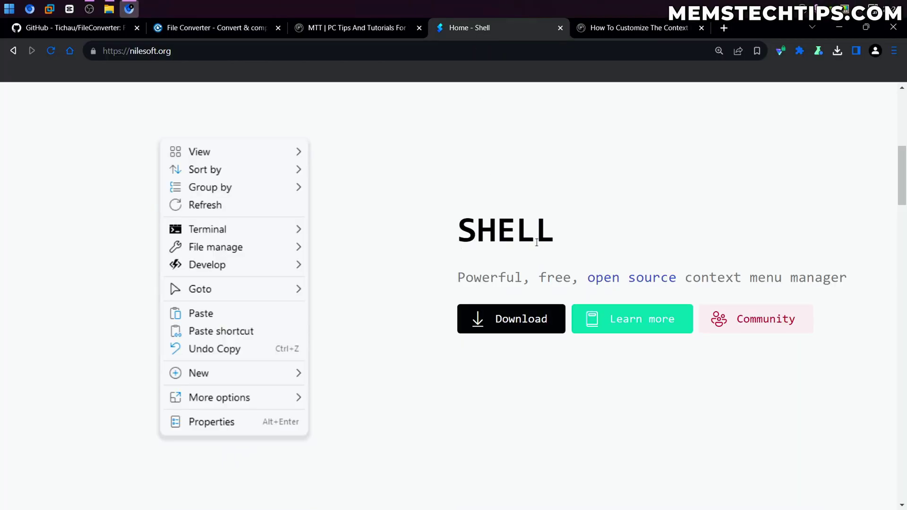
Step: Switch to the 'How to Customize the Context Menu in Windows 11 with Shell' article and scroll through it
{"action": "left_click", "coordinate": [616, 29]}
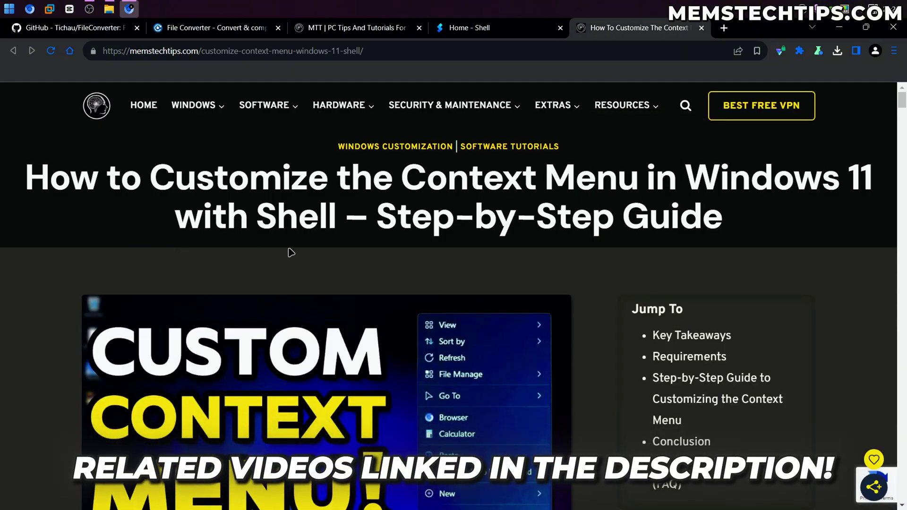
{"action": "scroll", "coordinate": [193, 247], "scroll_direction": "down", "scroll_amount": 4}
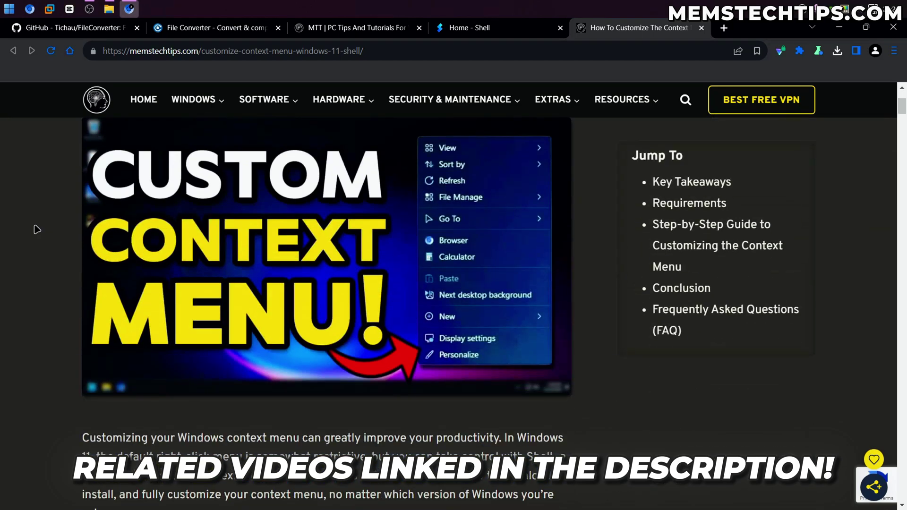
{"action": "scroll", "coordinate": [38, 228], "scroll_direction": "down", "scroll_amount": 6}
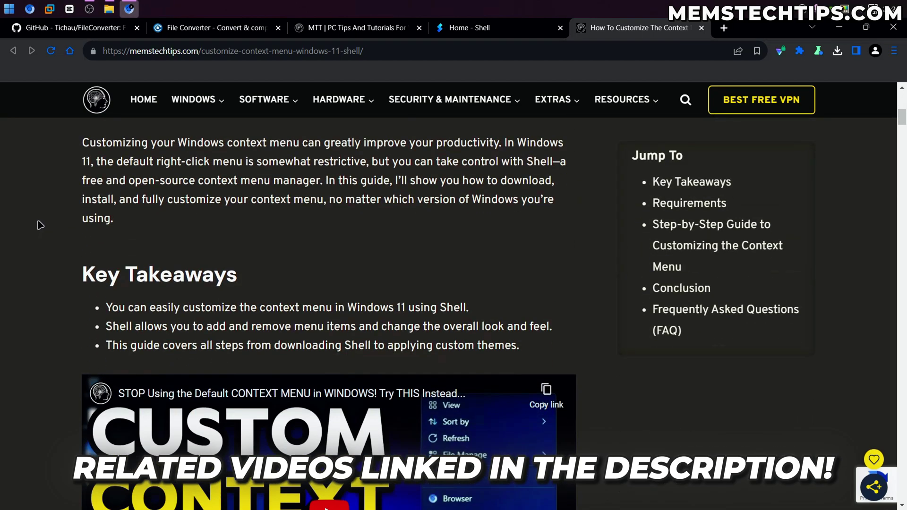
{"action": "scroll", "coordinate": [45, 225], "scroll_direction": "down", "scroll_amount": 5}
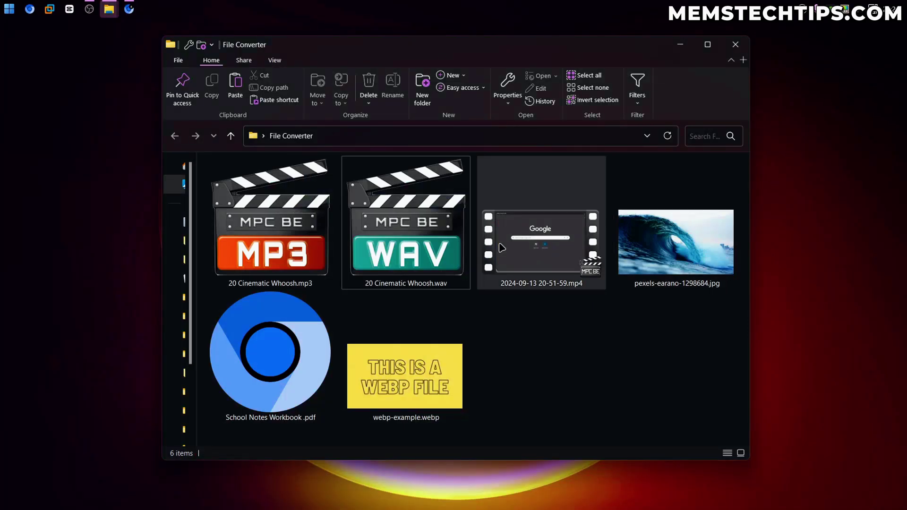
{"action": "left_click", "coordinate": [430, 200]}
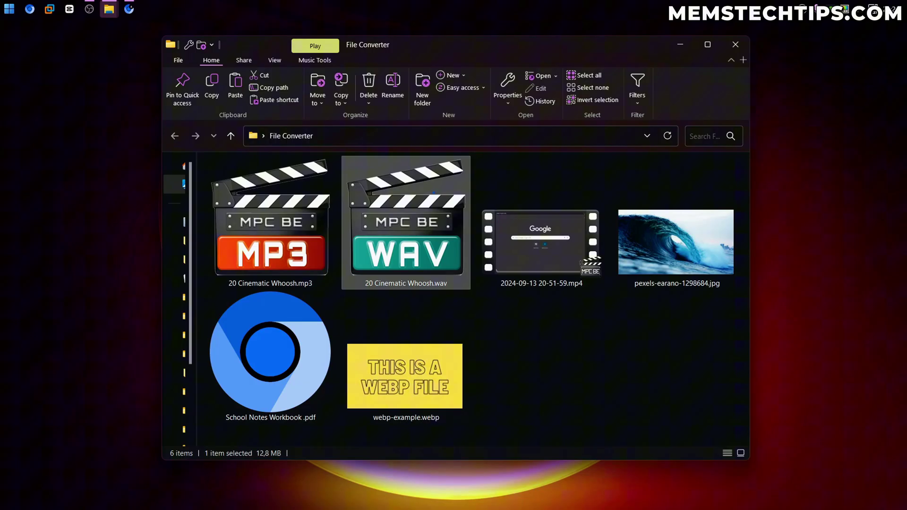
{"action": "right_click", "coordinate": [428, 190]}
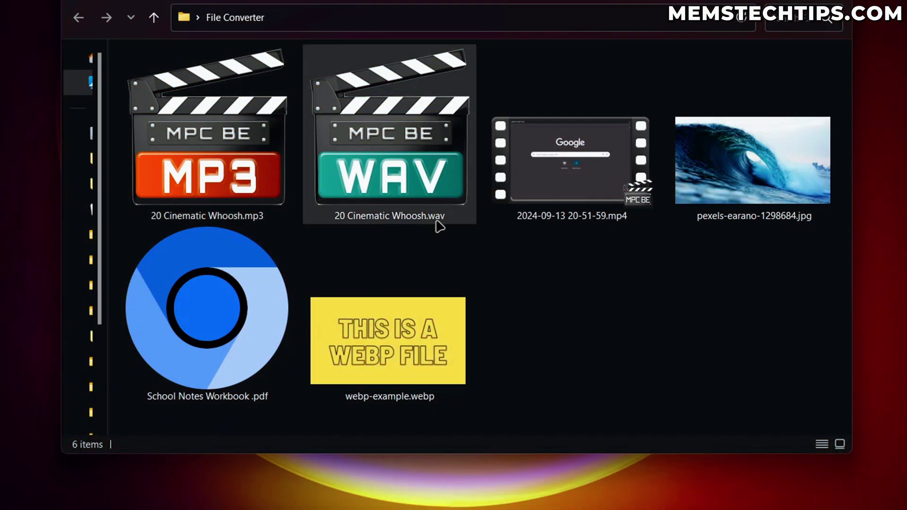
{"action": "left_click", "coordinate": [485, 100]}
{"action": "right_click", "coordinate": [494, 57]}
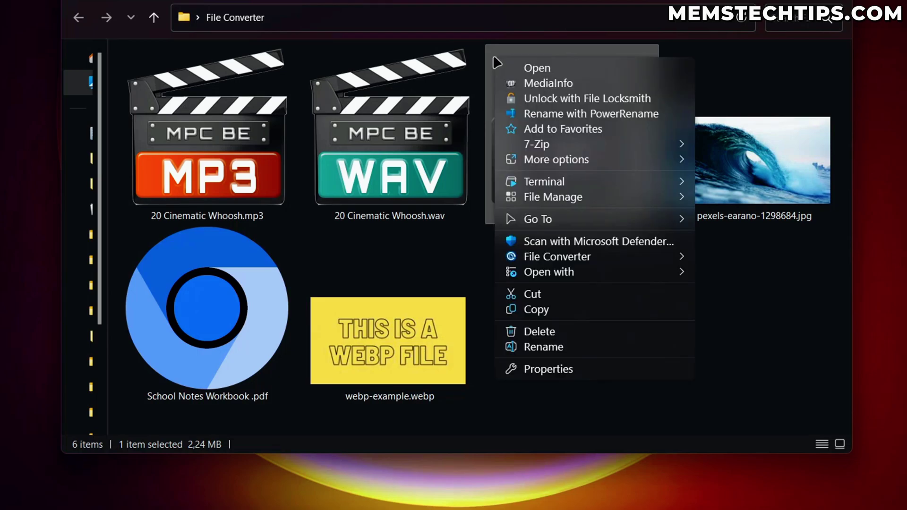
{"action": "mouse_move", "coordinate": [534, 260]}
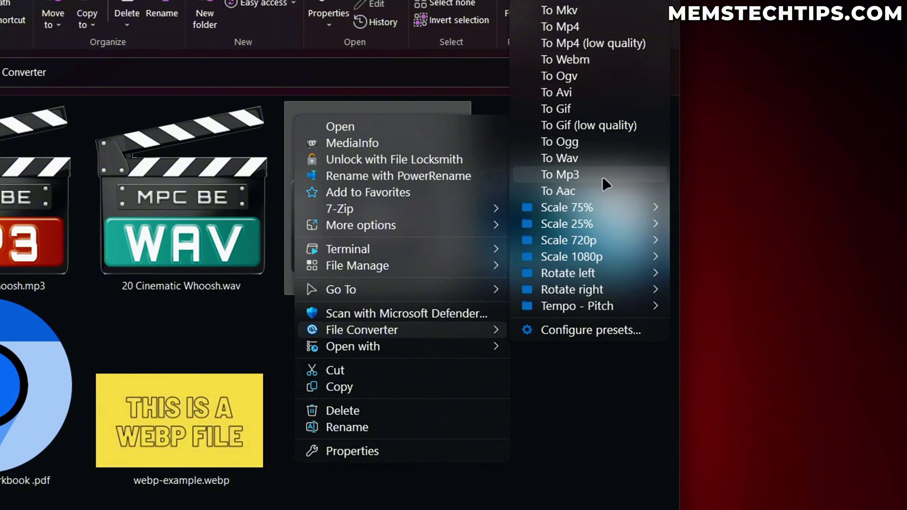
{"action": "mouse_move", "coordinate": [588, 200]}
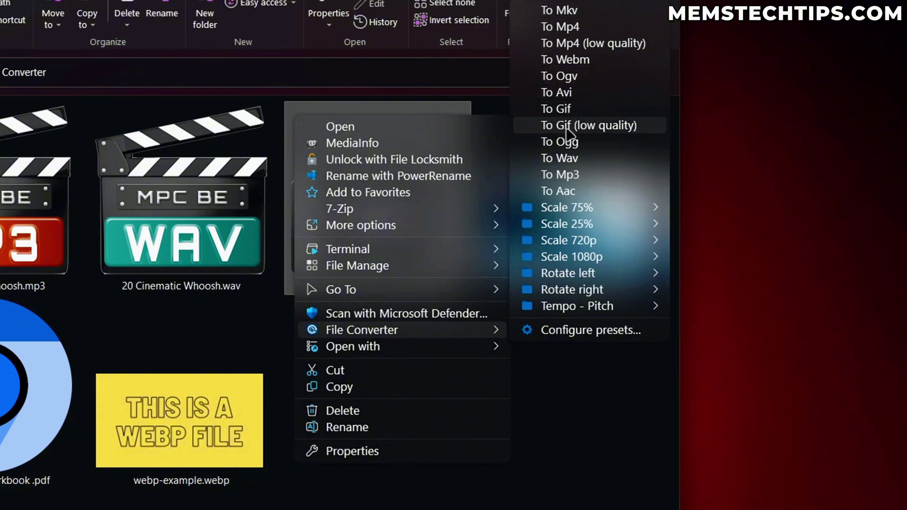
{"action": "left_click", "coordinate": [600, 175]}
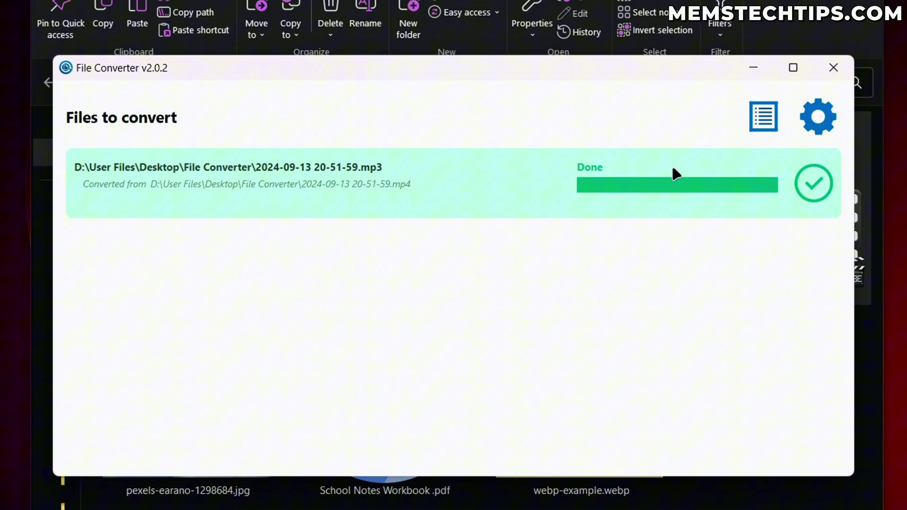
{"action": "left_click", "coordinate": [833, 71]}
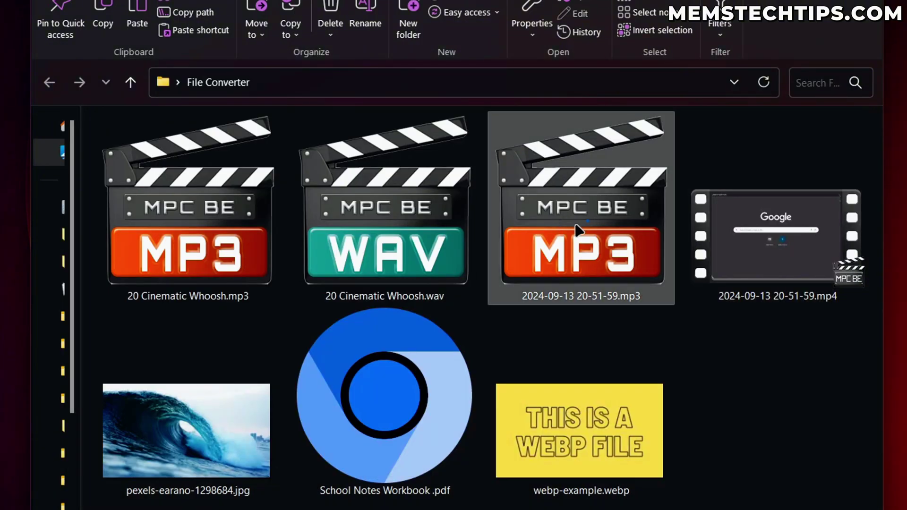
{"action": "double_click", "coordinate": [577, 239]}
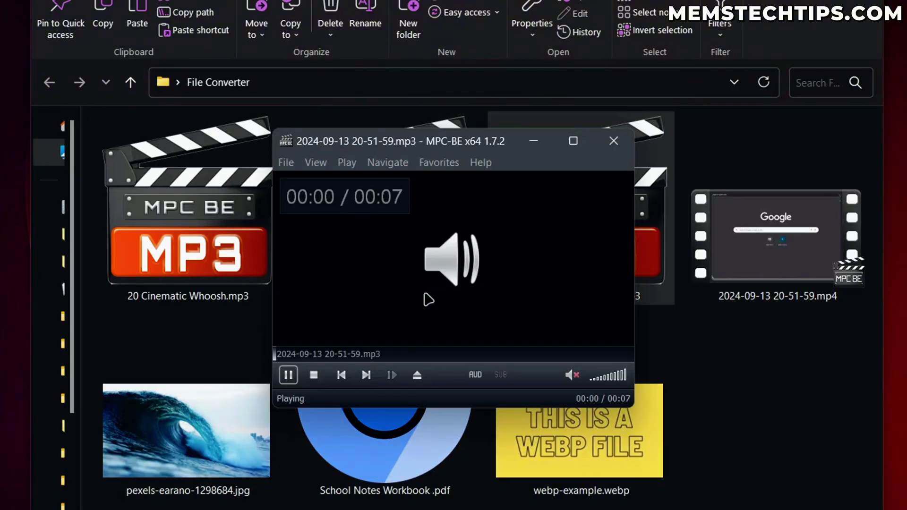
{"action": "left_click", "coordinate": [614, 141]}
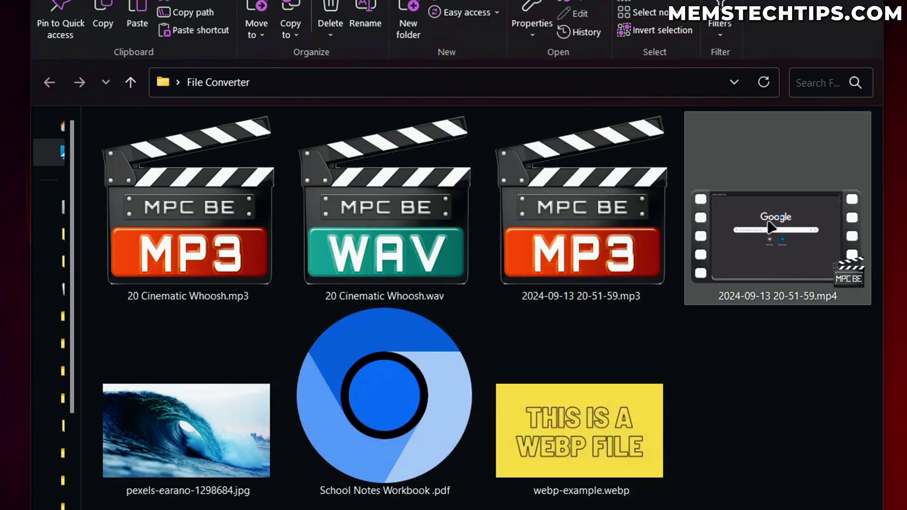
{"action": "double_click", "coordinate": [774, 228]}
{"action": "left_click", "coordinate": [460, 354]}
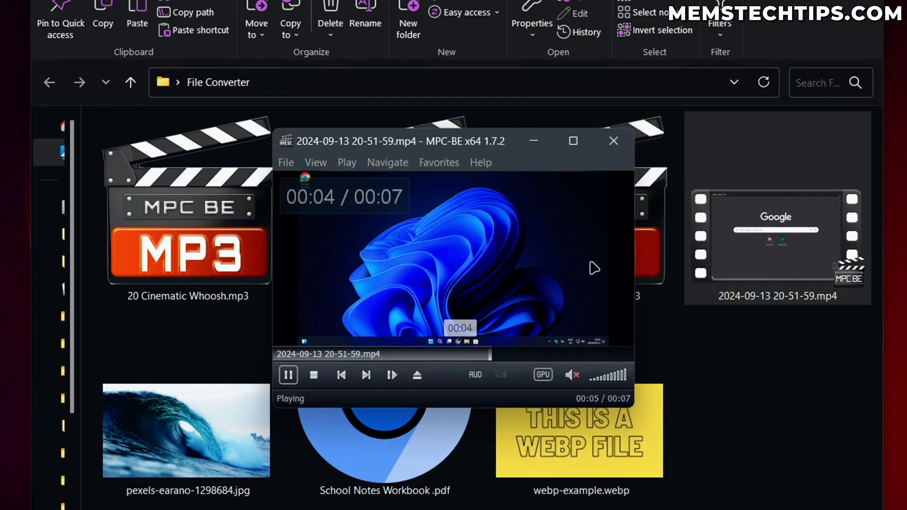
{"action": "left_click", "coordinate": [614, 144]}
Step: Show the File Converter options for pexels-earano-1298684.jpg, then close the menu without converting
{"action": "right_click", "coordinate": [197, 325]}
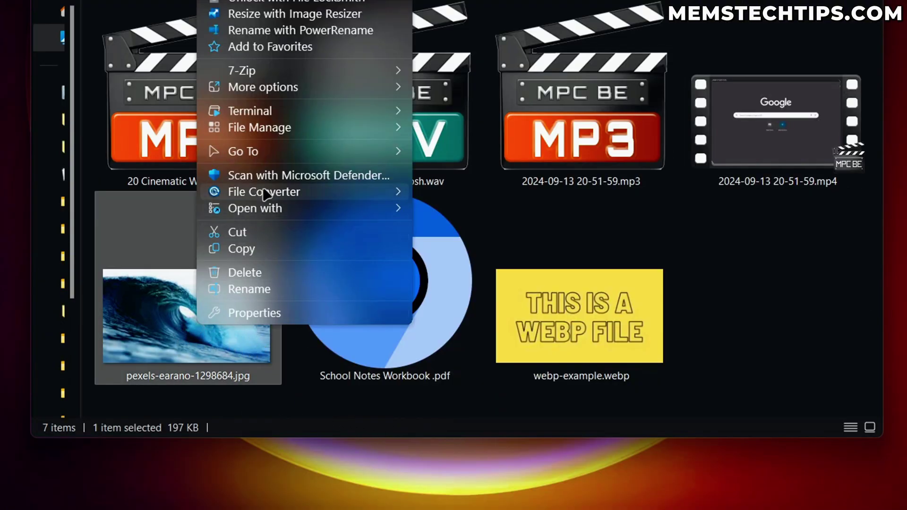
{"action": "mouse_move", "coordinate": [266, 194]}
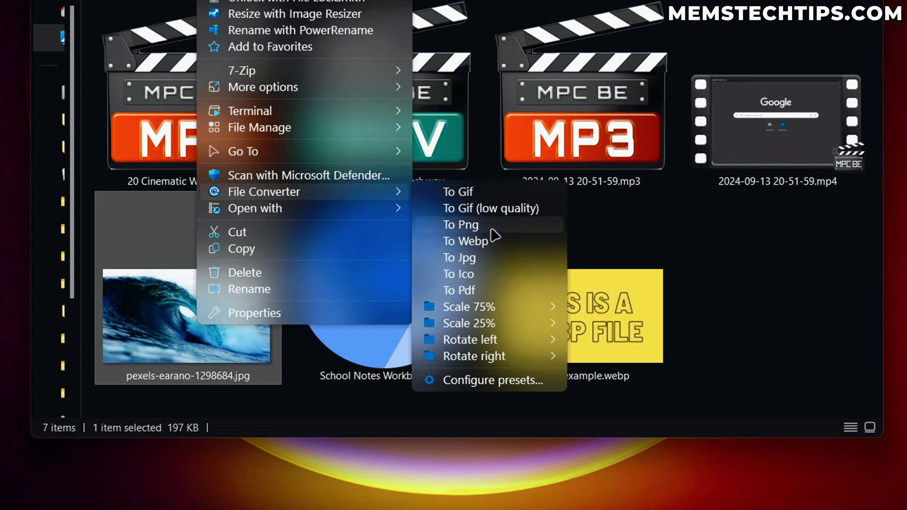
{"action": "left_click", "coordinate": [518, 241]}
{"action": "left_click", "coordinate": [792, 314]}
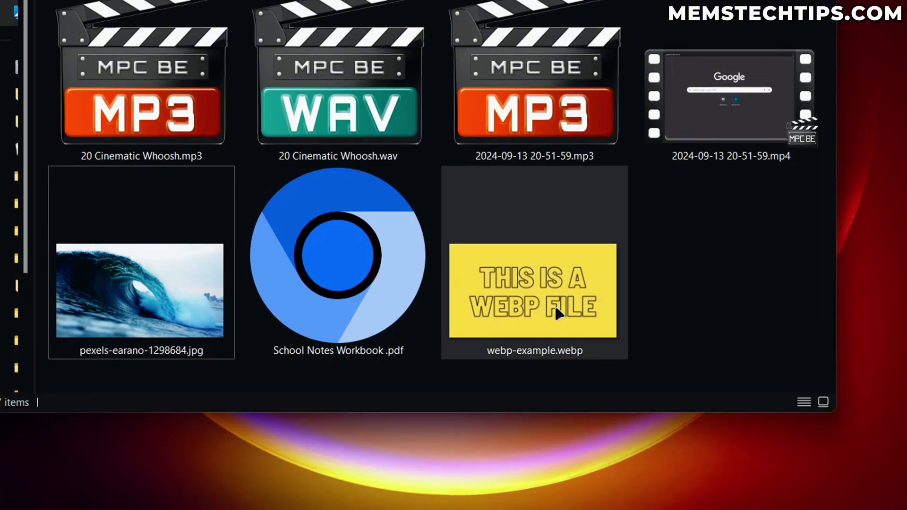
Step: Check the details of webp-example.webp (1600 x 900, 22.8 KB)
{"action": "left_click", "coordinate": [550, 318]}
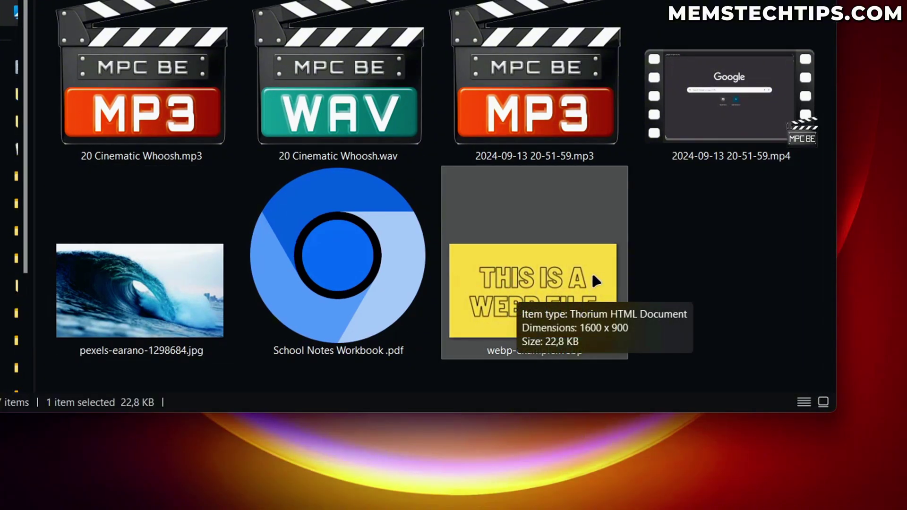
{"action": "left_click", "coordinate": [750, 290]}
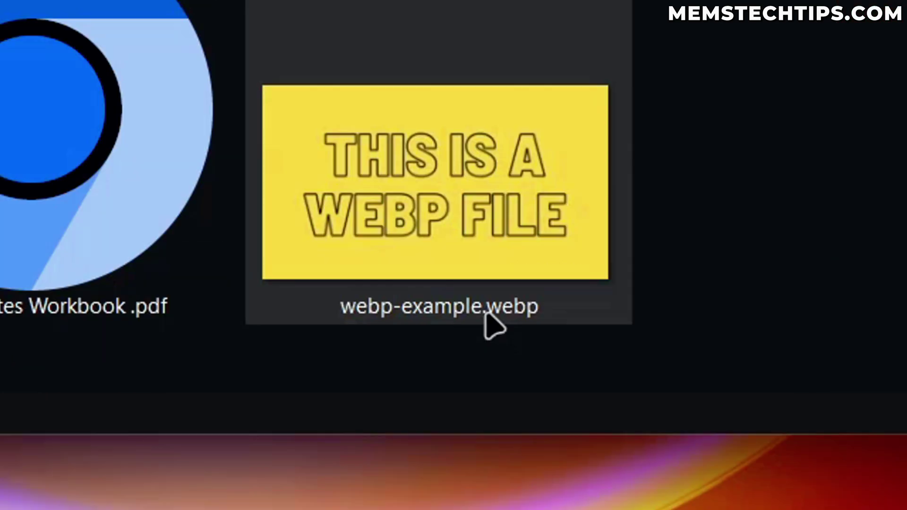
{"action": "mouse_move", "coordinate": [569, 357]}
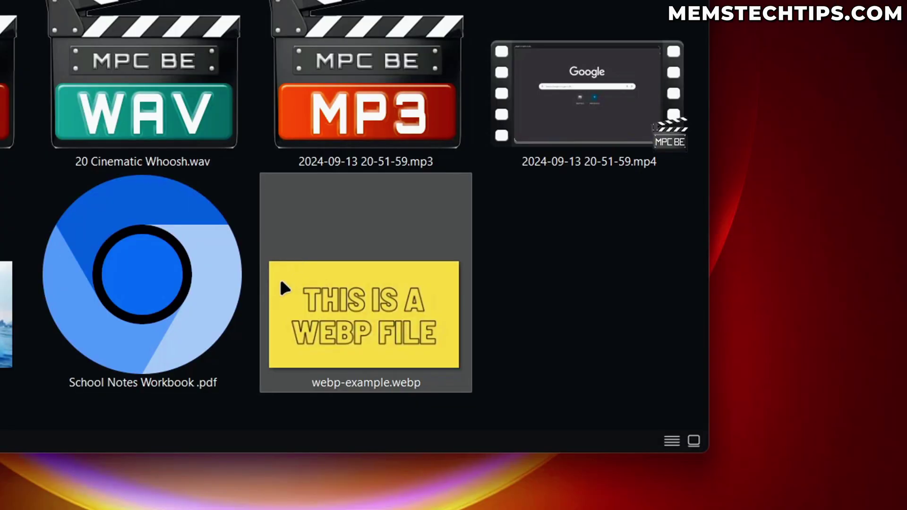
Step: Convert webp-example.webp to PNG with File Converter's To Png action
{"action": "right_click", "coordinate": [269, 259]}
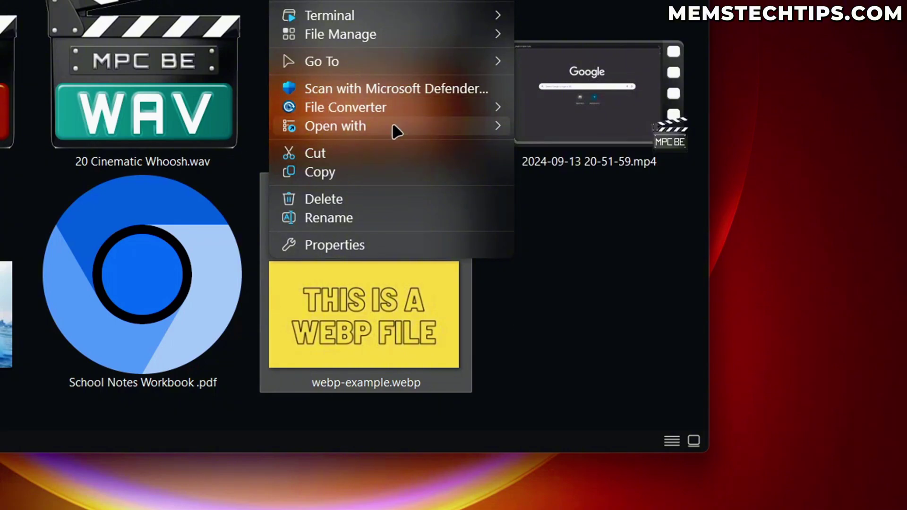
{"action": "mouse_move", "coordinate": [384, 114]}
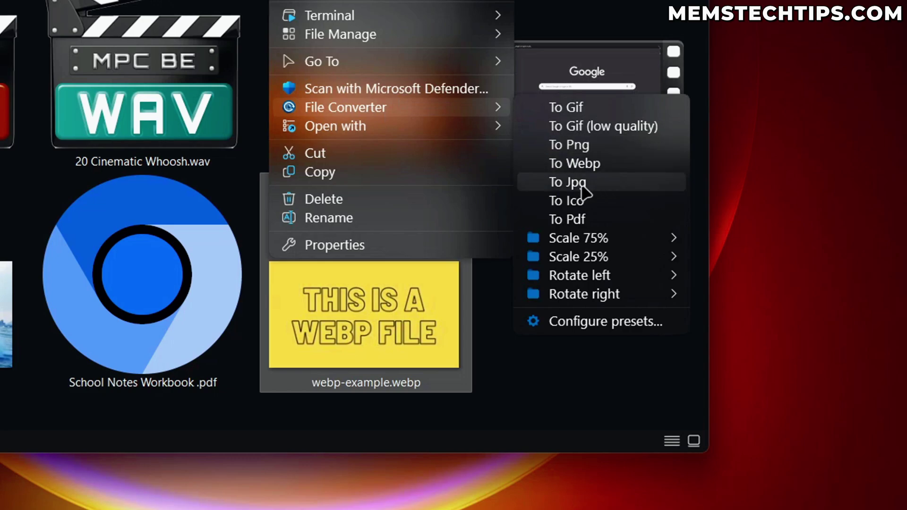
{"action": "left_click", "coordinate": [604, 152]}
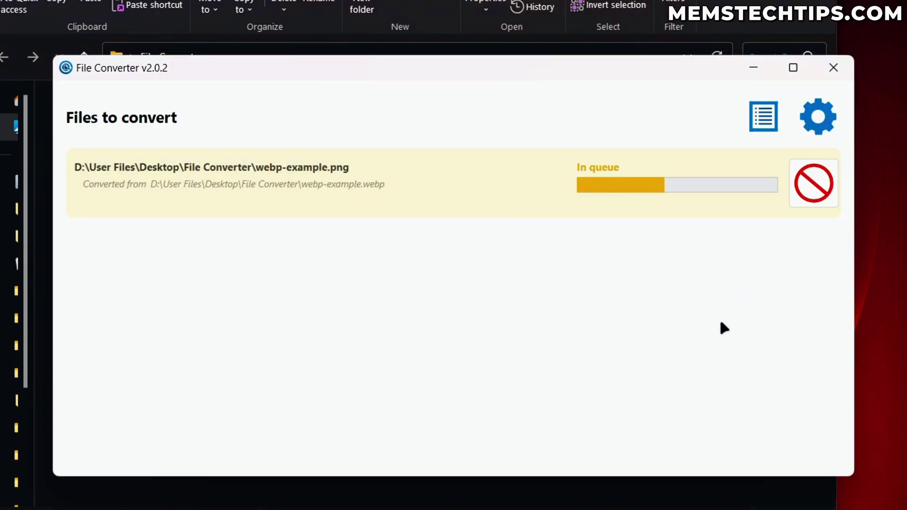
{"action": "left_click", "coordinate": [832, 75]}
Step: Preview the new webp-example.png, then compare it with the webp original
{"action": "left_click", "coordinate": [547, 464]}
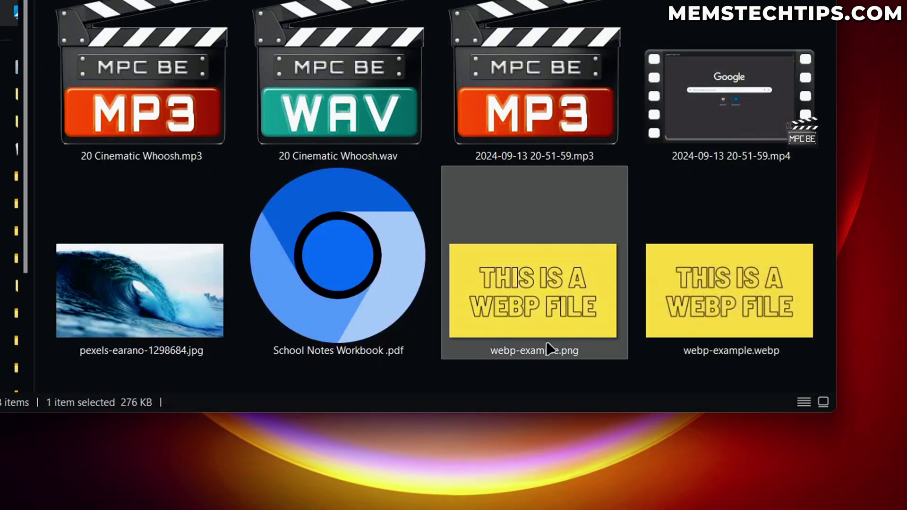
{"action": "double_click", "coordinate": [591, 259]}
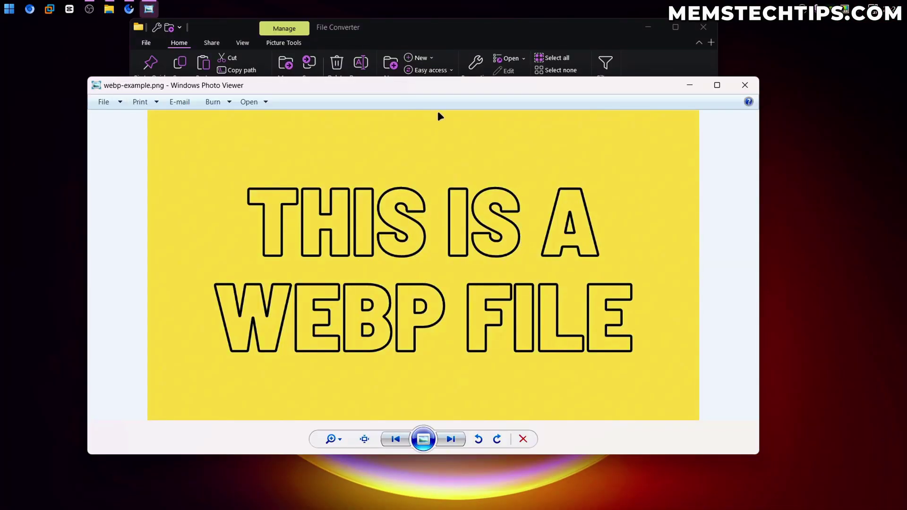
{"action": "left_click", "coordinate": [745, 85]}
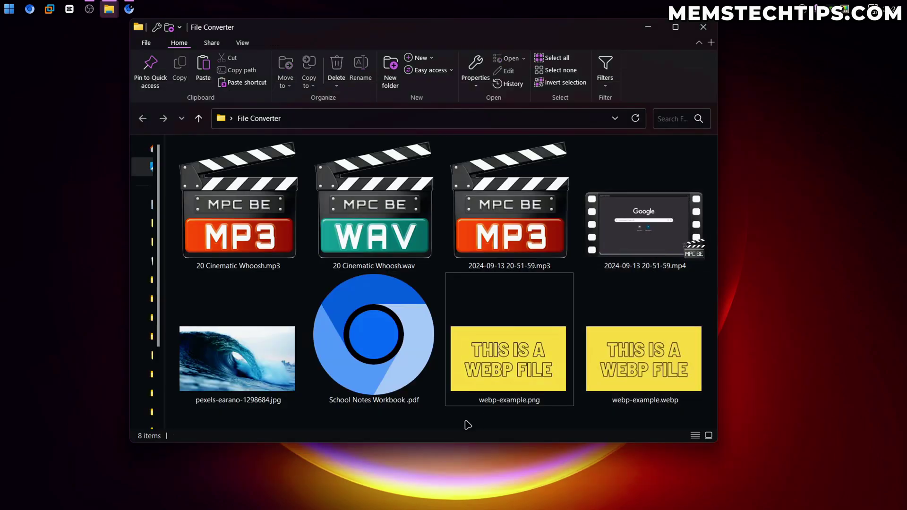
{"action": "left_click_drag", "start_coordinate": [467, 419], "coordinate": [615, 349]}
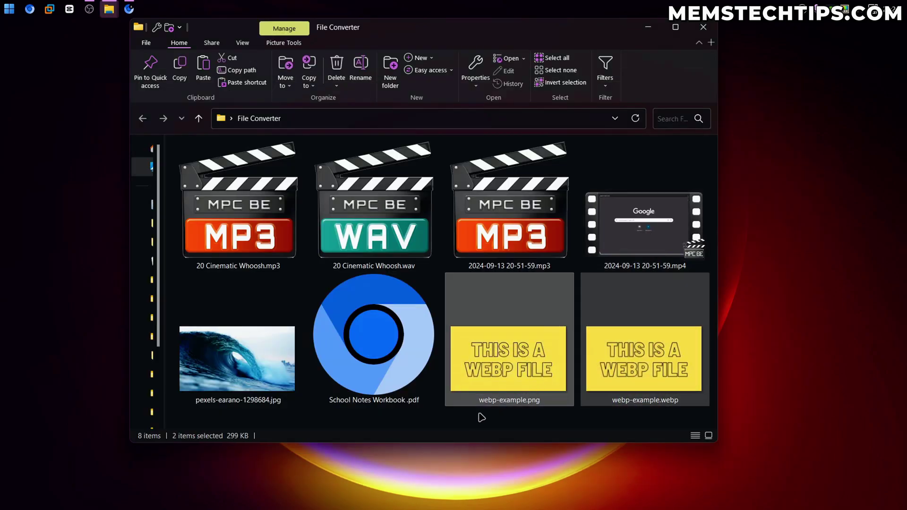
{"action": "left_click", "coordinate": [533, 419]}
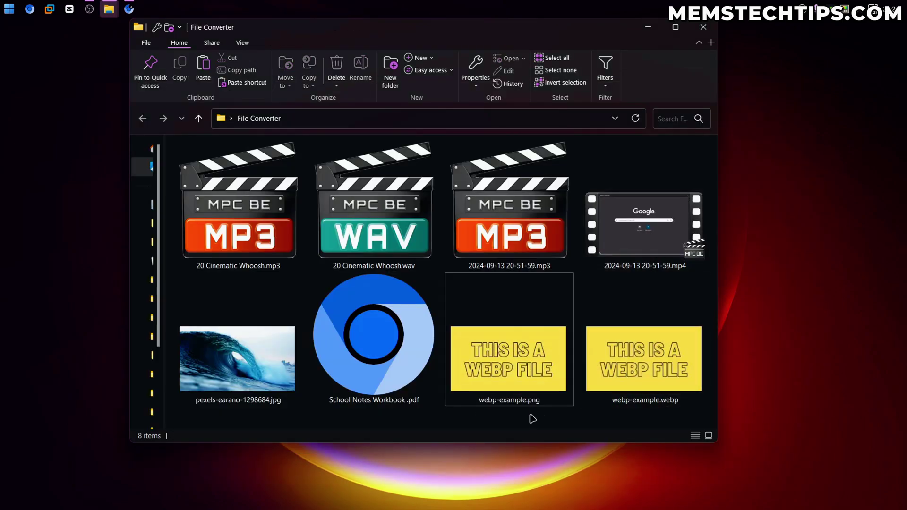
{"action": "left_click", "coordinate": [645, 409]}
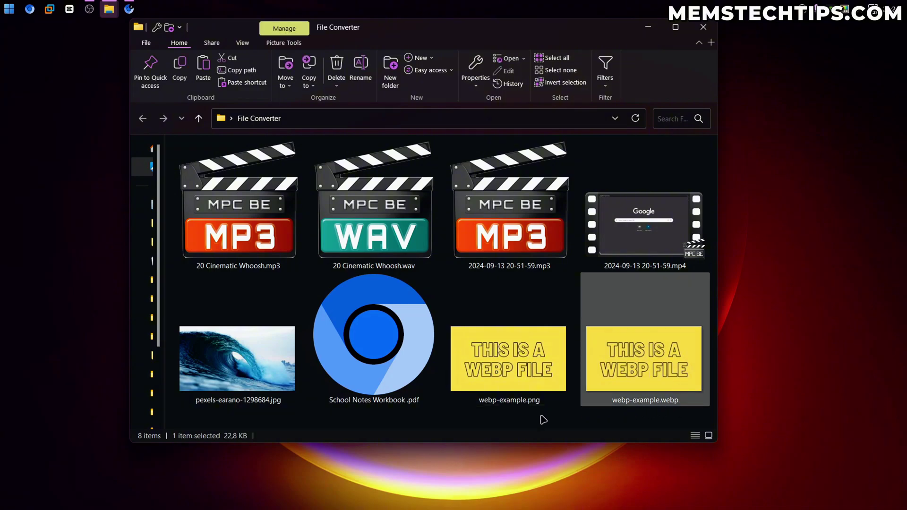
{"action": "left_click", "coordinate": [520, 416]}
{"action": "left_click", "coordinate": [516, 364]}
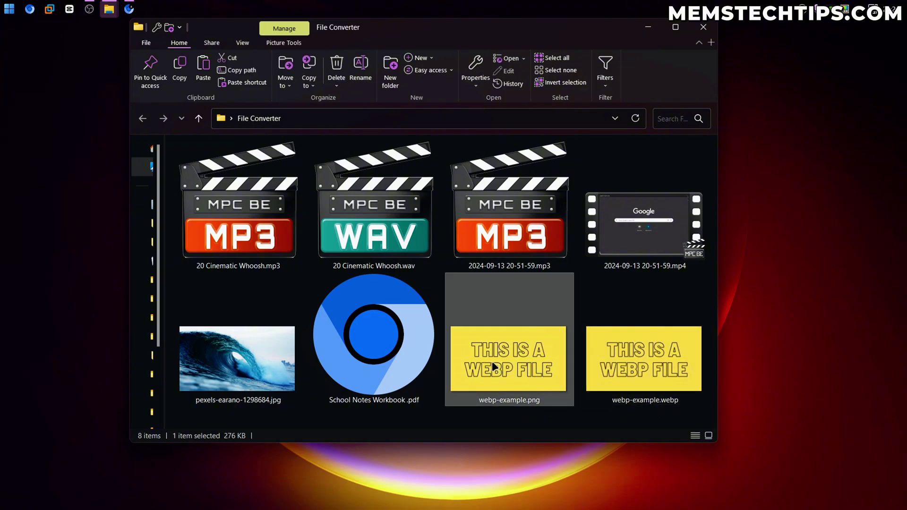
{"action": "left_click", "coordinate": [528, 419]}
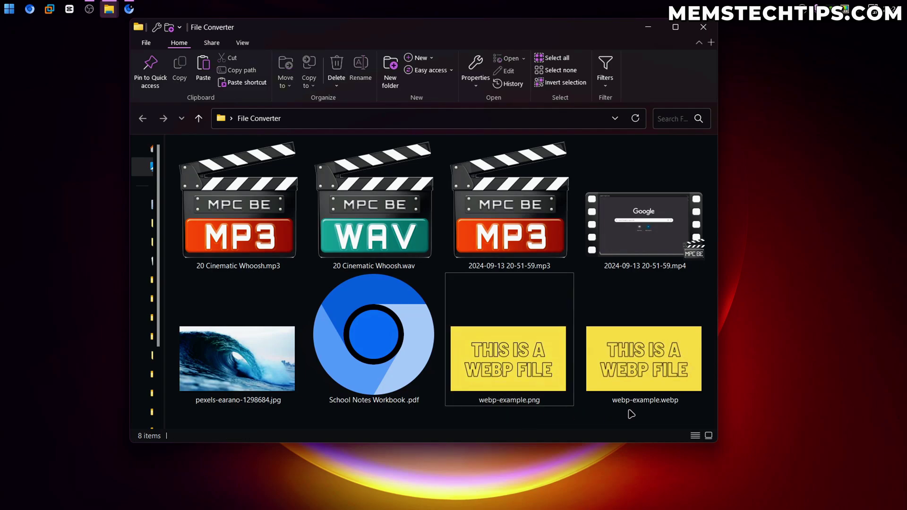
Step: Open the School Notes Workbook PDF and scroll through it
{"action": "left_click", "coordinate": [364, 395]}
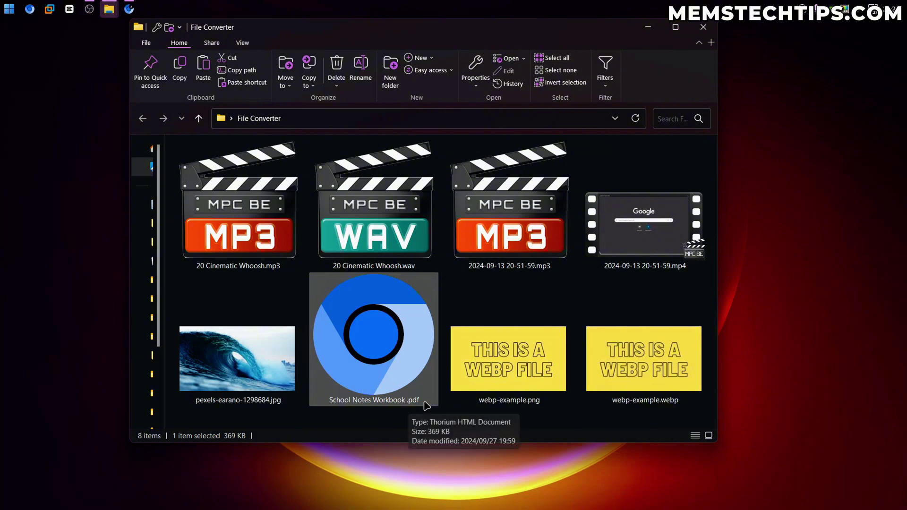
{"action": "double_click", "coordinate": [420, 310]}
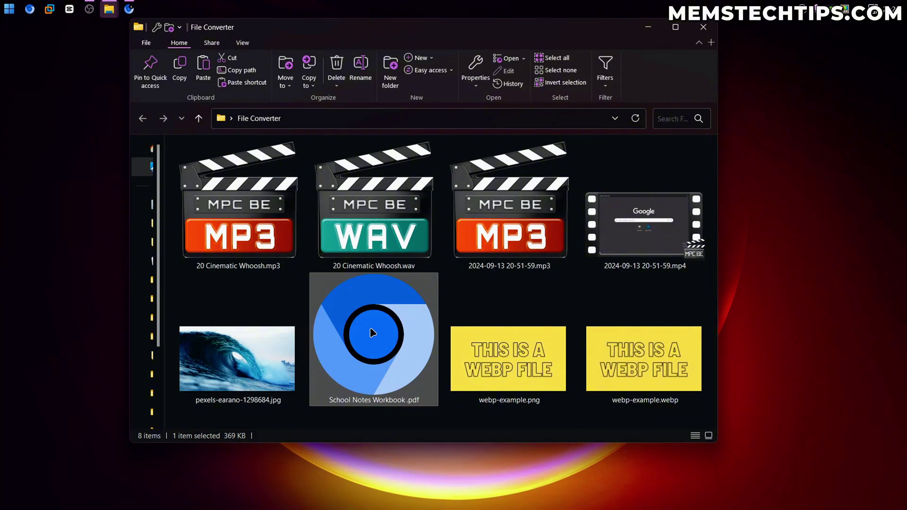
{"action": "scroll", "coordinate": [450, 226], "scroll_direction": "down", "scroll_amount": 4}
{"action": "scroll", "coordinate": [460, 227], "scroll_direction": "up", "scroll_amount": 2}
{"action": "scroll", "coordinate": [461, 227], "scroll_direction": "up", "scroll_amount": 2}
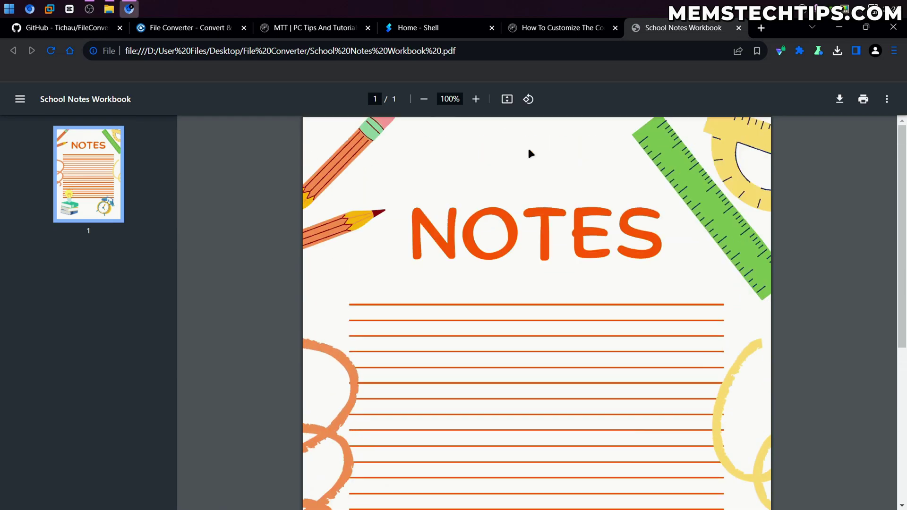
Step: Close the PDF preview and convert School Notes Workbook .pdf with To Png (paged)
{"action": "left_click", "coordinate": [738, 28]}
{"action": "left_click", "coordinate": [839, 27]}
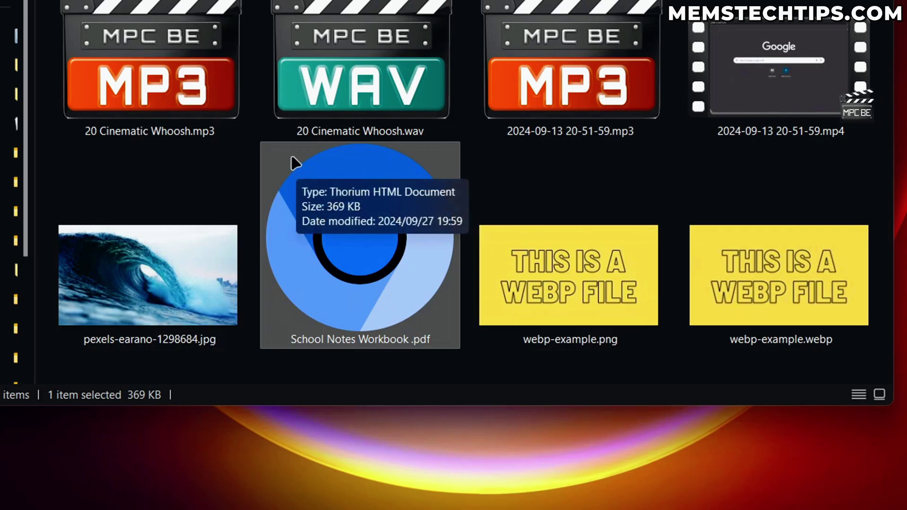
{"action": "right_click", "coordinate": [331, 286]}
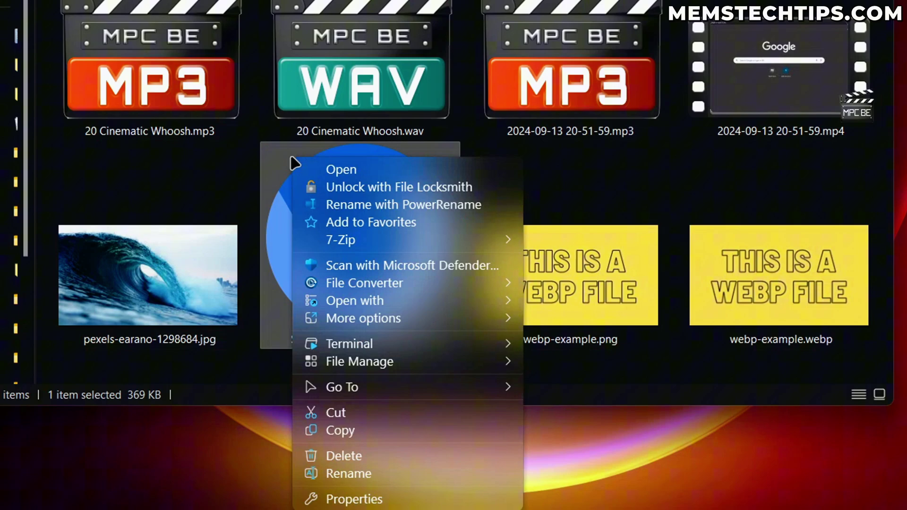
{"action": "mouse_move", "coordinate": [358, 283]}
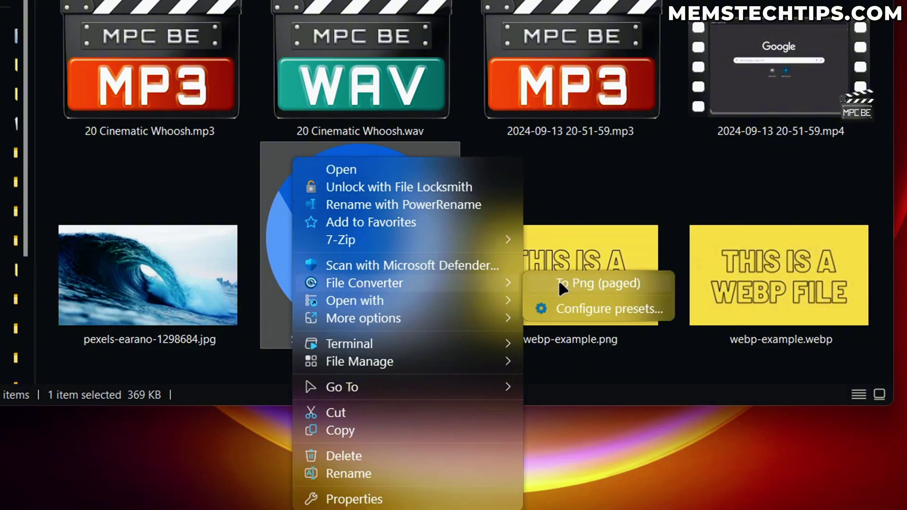
{"action": "left_click", "coordinate": [604, 283]}
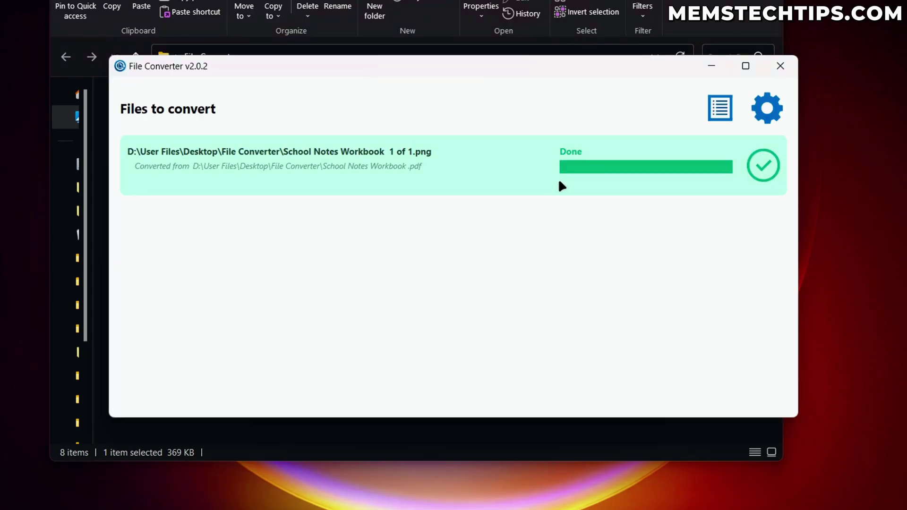
{"action": "left_click", "coordinate": [780, 66]}
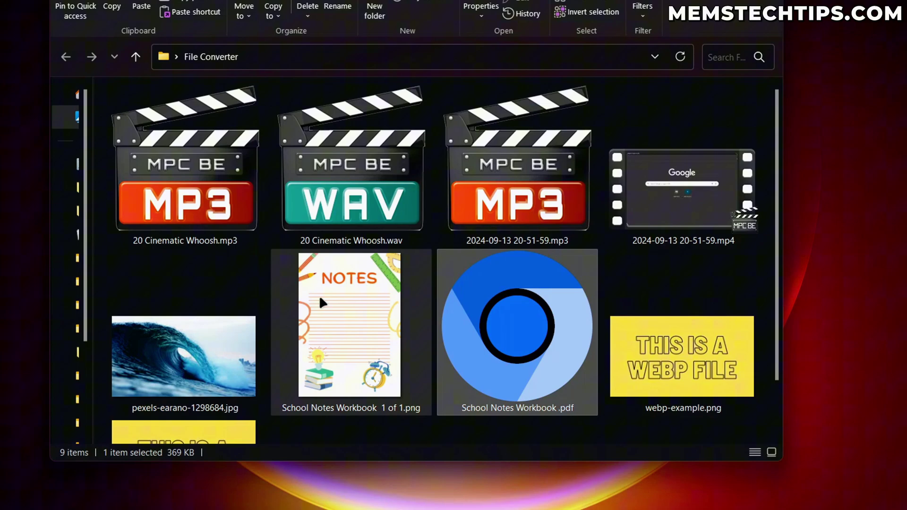
Step: Compare School Notes Workbook 1 of 1.png (220 KB) with the 369 KB source PDF
{"action": "left_click", "coordinate": [334, 255]}
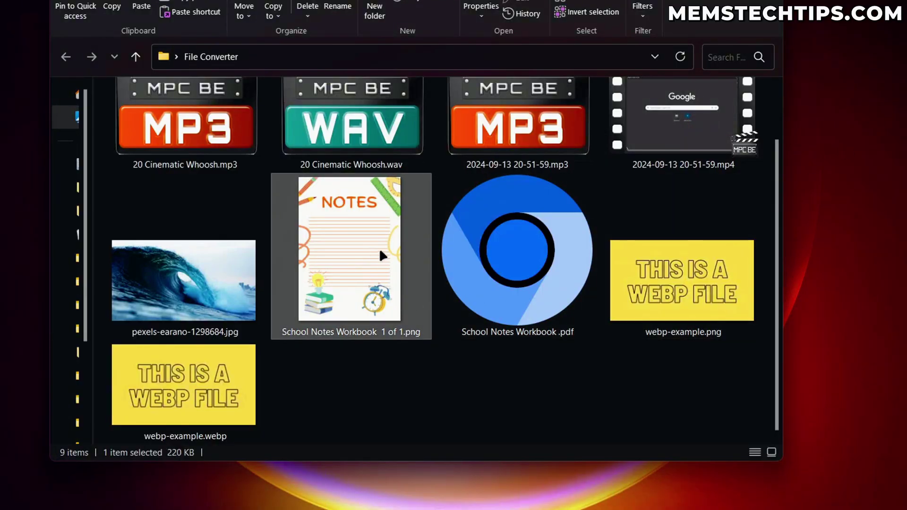
{"action": "left_click", "coordinate": [440, 342]}
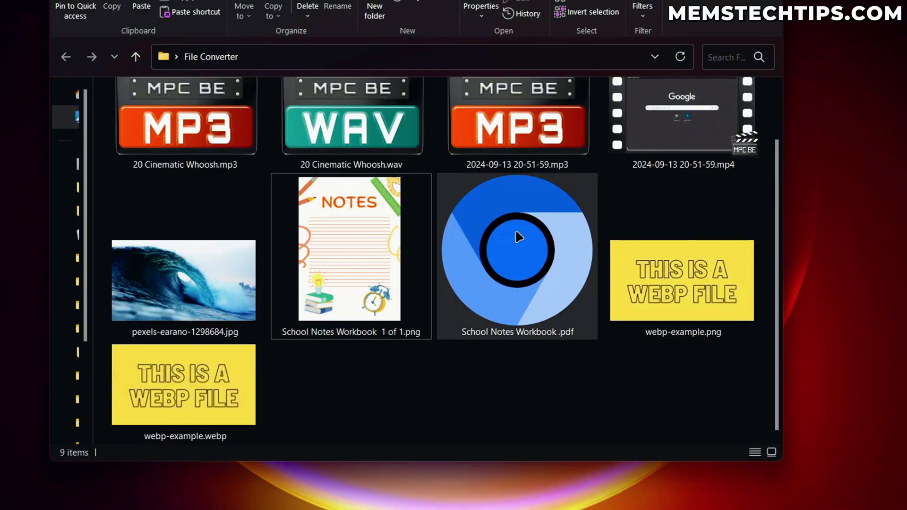
{"action": "left_click", "coordinate": [558, 334]}
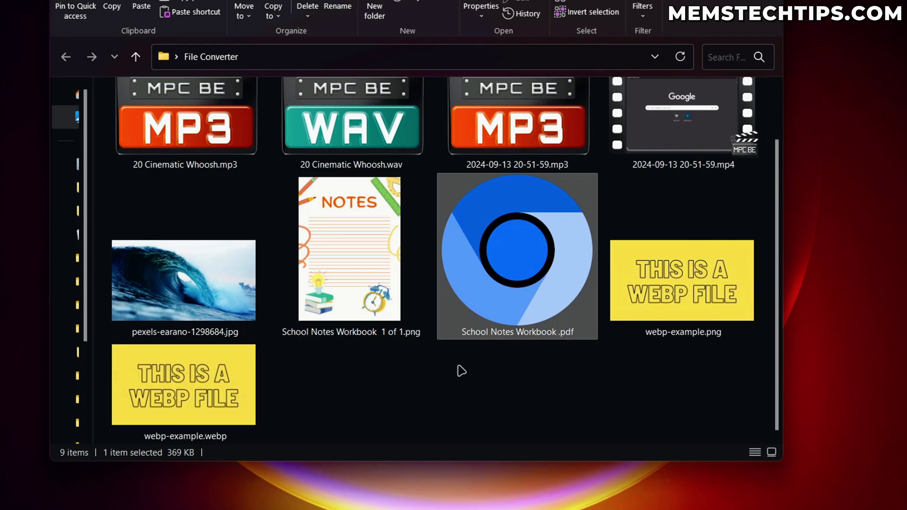
{"action": "left_click", "coordinate": [529, 383]}
{"action": "left_click", "coordinate": [510, 257]}
{"action": "left_click", "coordinate": [410, 275]}
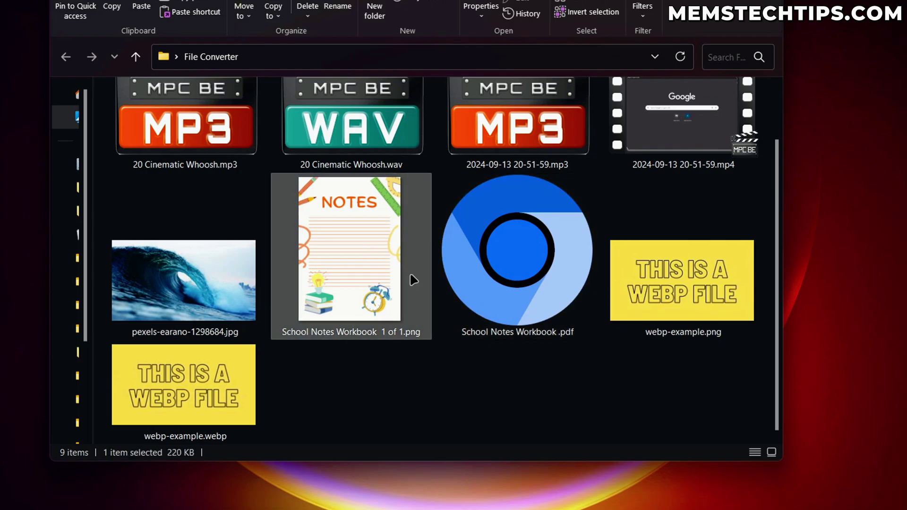
{"action": "left_click_drag", "start_coordinate": [310, 387], "coordinate": [330, 341]}
{"action": "left_click", "coordinate": [402, 387]}
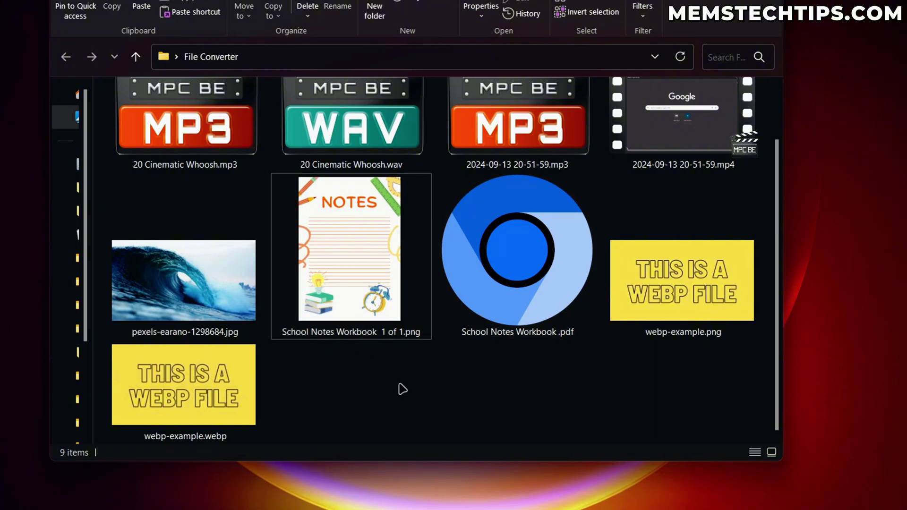
{"action": "left_click", "coordinate": [366, 201]}
Step: Open File Converter's Configure presets window from the 20 Cinematic Whoosh.wav file
{"action": "left_click", "coordinate": [366, 136]}
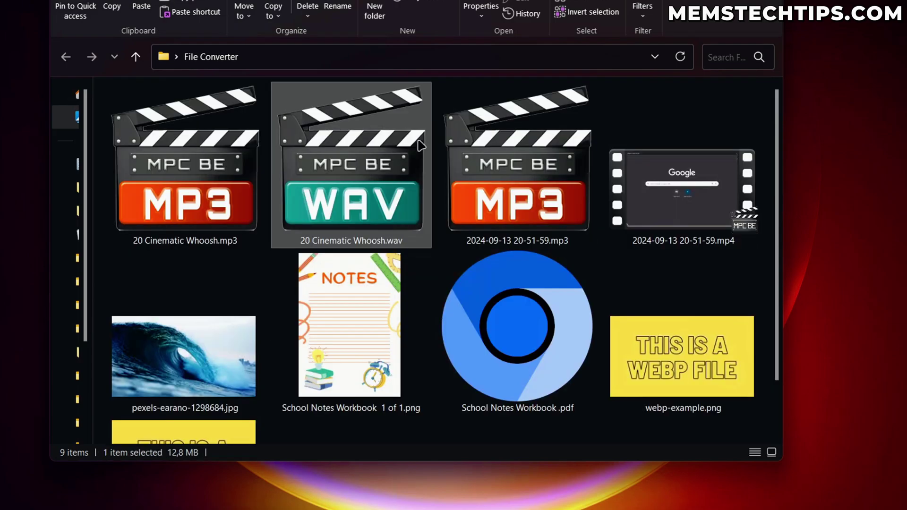
{"action": "right_click", "coordinate": [368, 139]}
{"action": "mouse_move", "coordinate": [513, 324]}
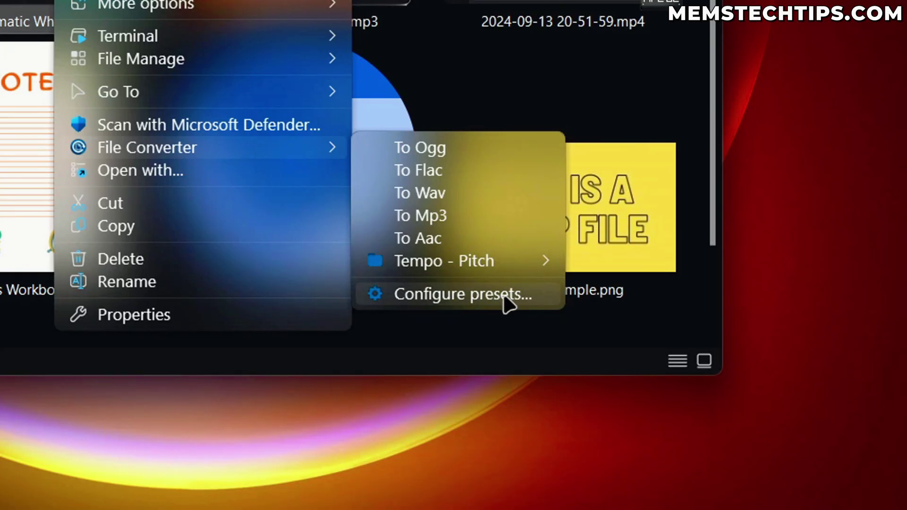
{"action": "left_click", "coordinate": [450, 298]}
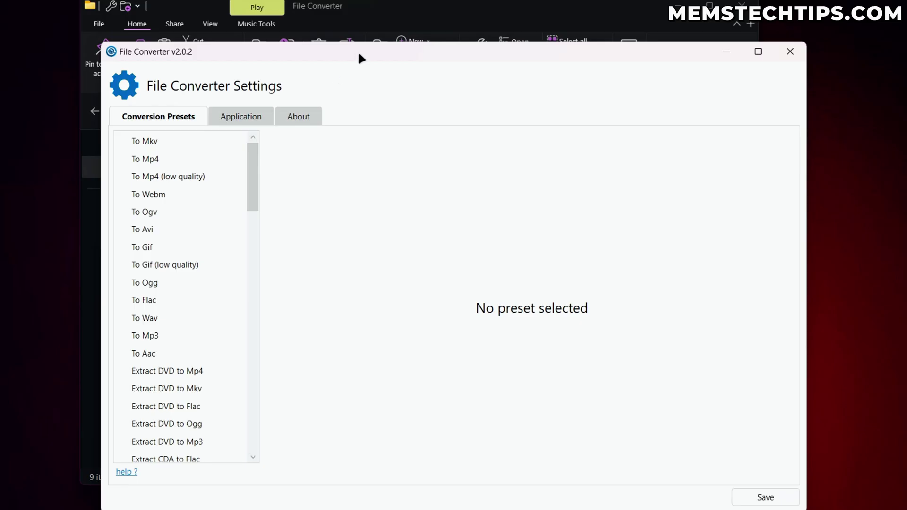
{"action": "left_click_drag", "start_coordinate": [361, 58], "coordinate": [349, 34]}
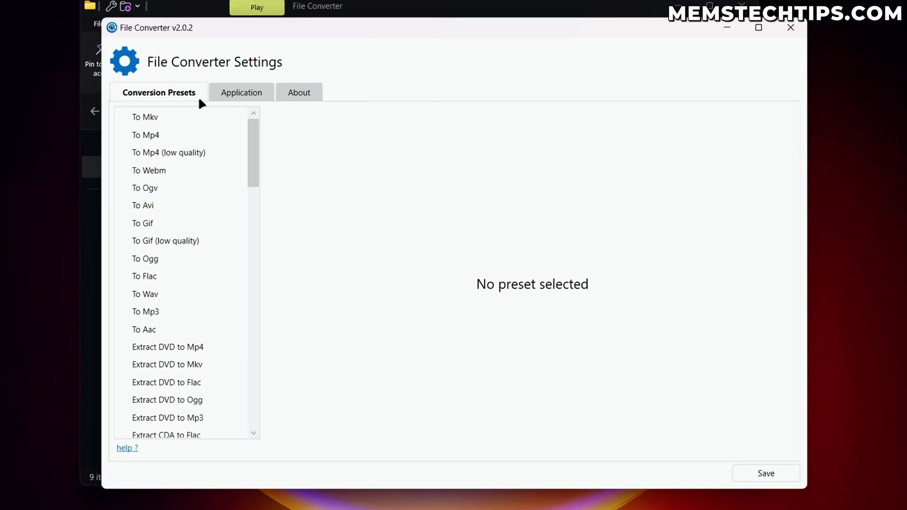
Step: Browse the To Mkv, To Mp4 and To Mp4 (low quality) presets, the last with 96 kbit/s audio
{"action": "left_click", "coordinate": [150, 118]}
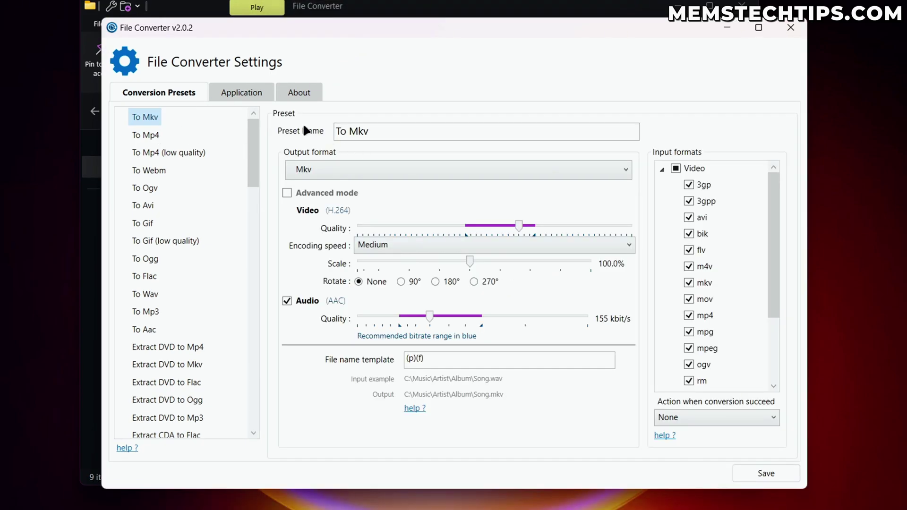
{"action": "left_click", "coordinate": [147, 135]}
{"action": "left_click", "coordinate": [172, 151]}
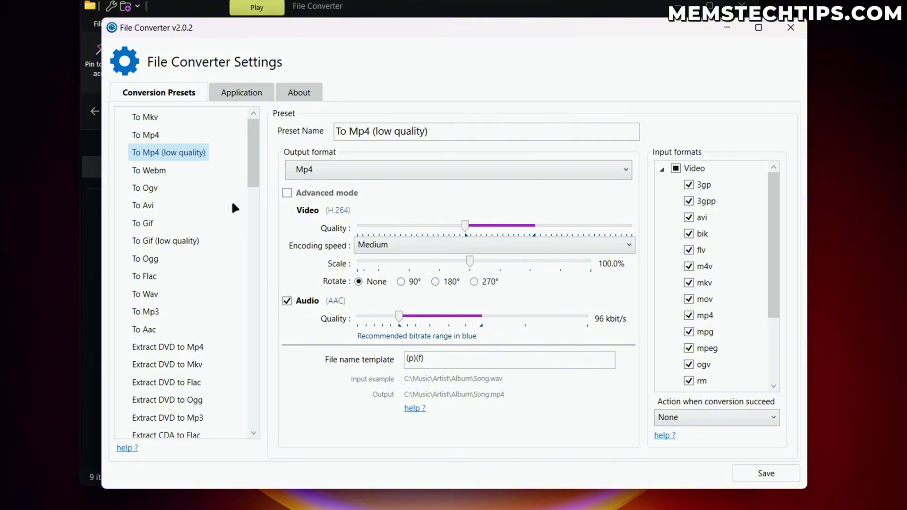
{"action": "left_click_drag", "start_coordinate": [255, 149], "coordinate": [255, 247]}
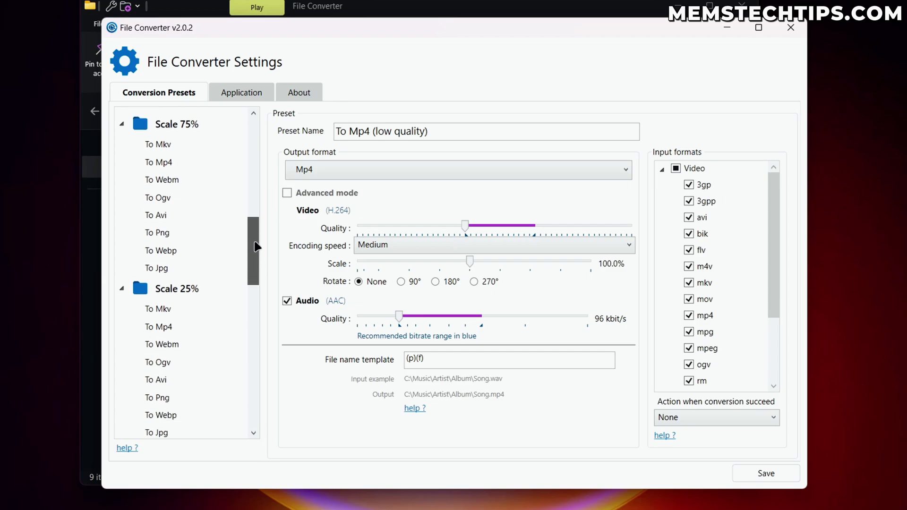
Step: Review the Scale 75% To Mkv, Mp4, Webm, Ogv, Avi and Png presets twice
{"action": "left_click", "coordinate": [175, 123]}
{"action": "left_click", "coordinate": [151, 147]}
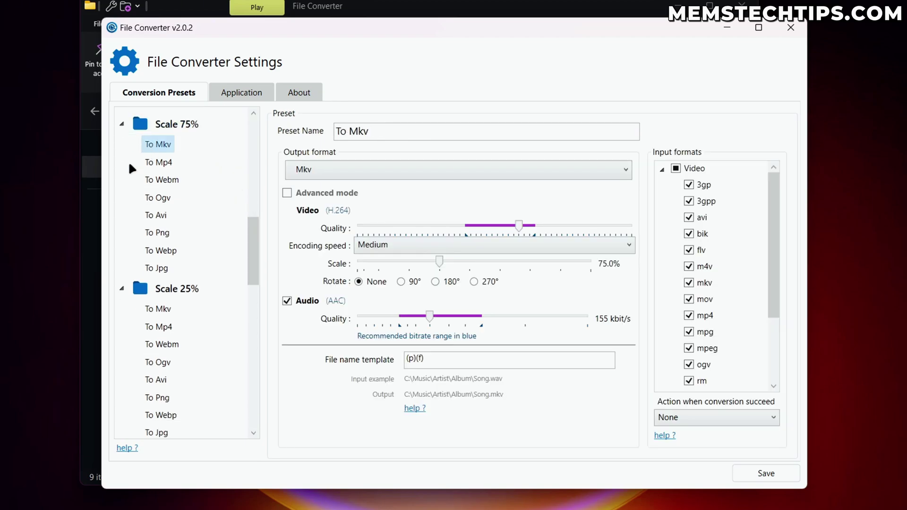
{"action": "left_click", "coordinate": [151, 163]}
{"action": "left_click", "coordinate": [163, 180]}
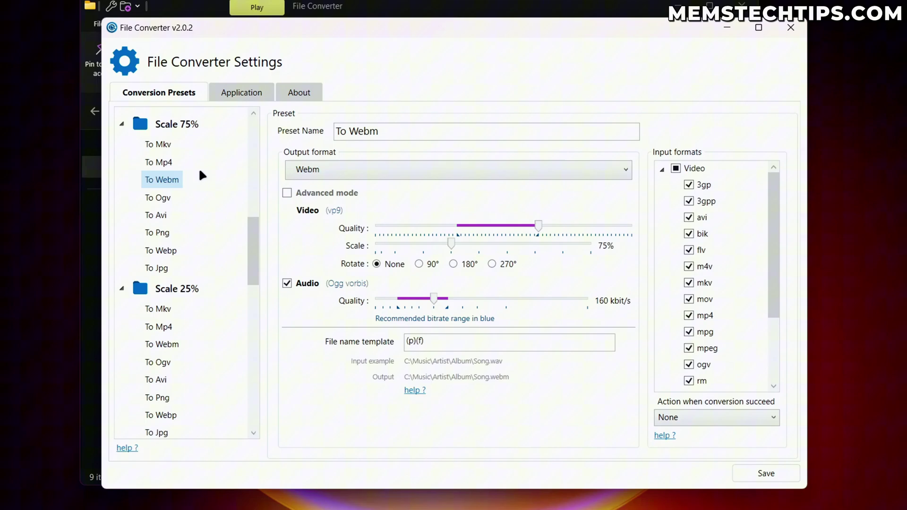
{"action": "left_click", "coordinate": [160, 197]}
{"action": "left_click", "coordinate": [159, 215]}
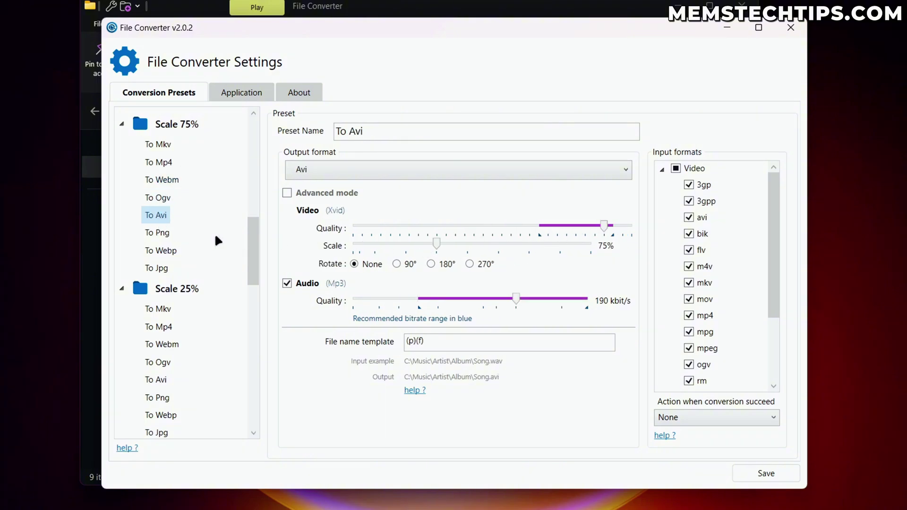
{"action": "left_click", "coordinate": [161, 231]}
{"action": "left_click", "coordinate": [160, 146]}
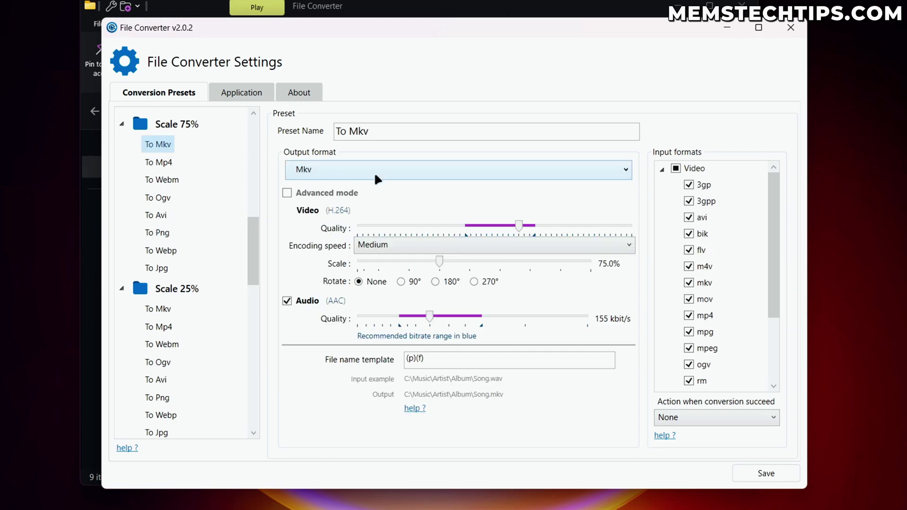
{"action": "left_click", "coordinate": [156, 163]}
{"action": "left_click", "coordinate": [160, 180]}
{"action": "left_click", "coordinate": [160, 198]}
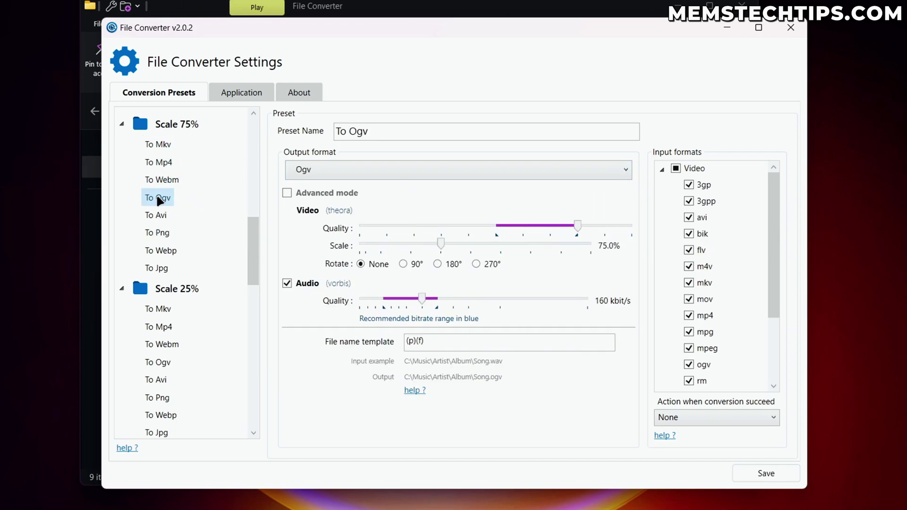
{"action": "left_click", "coordinate": [158, 213]}
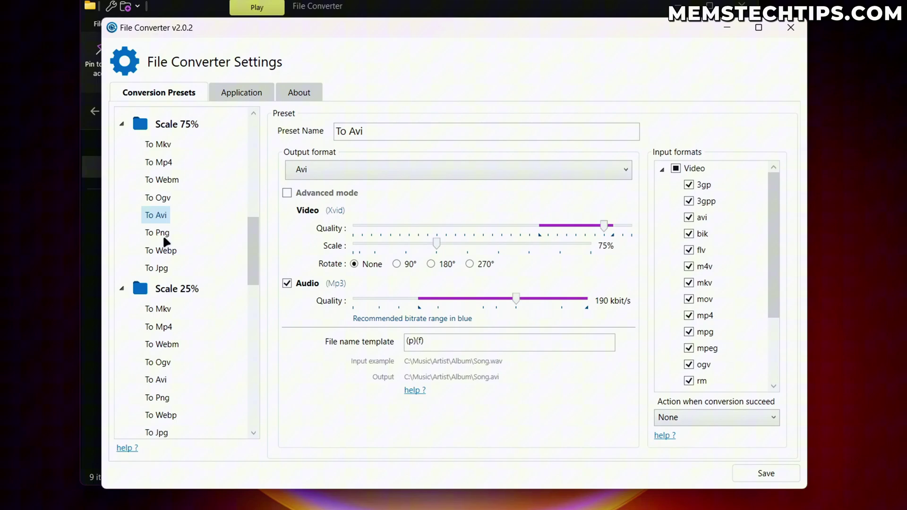
{"action": "left_click", "coordinate": [163, 232]}
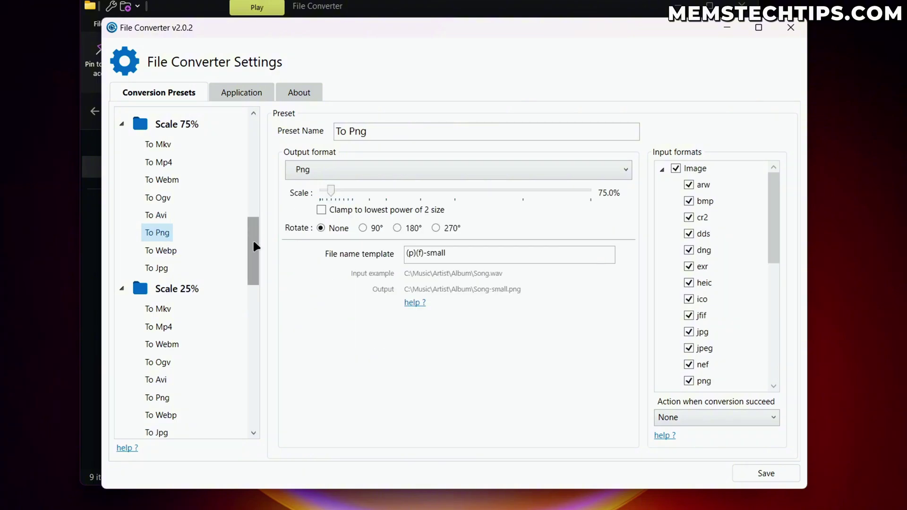
Step: Check the standard To Mkv and To Mp4 presets, then show the Application settings
{"action": "left_click_drag", "start_coordinate": [258, 277], "coordinate": [156, 134]}
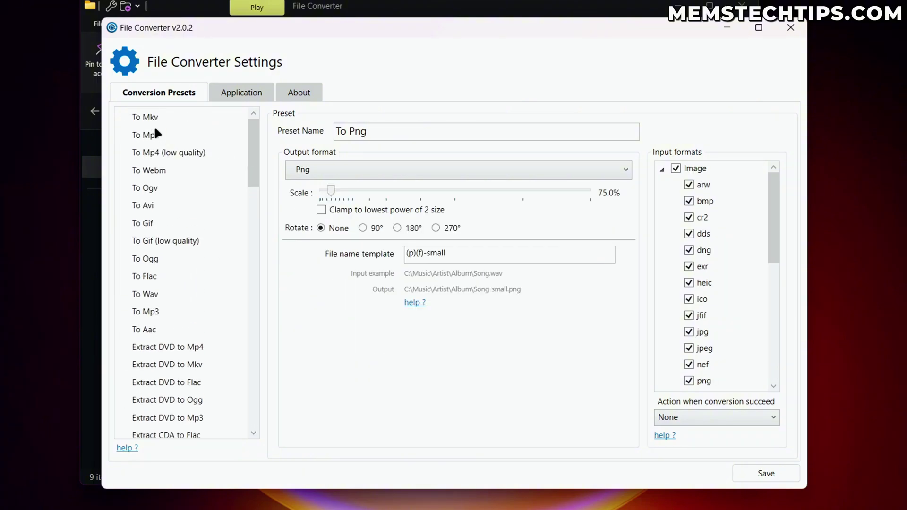
{"action": "left_click", "coordinate": [149, 117]}
{"action": "left_click", "coordinate": [149, 135]}
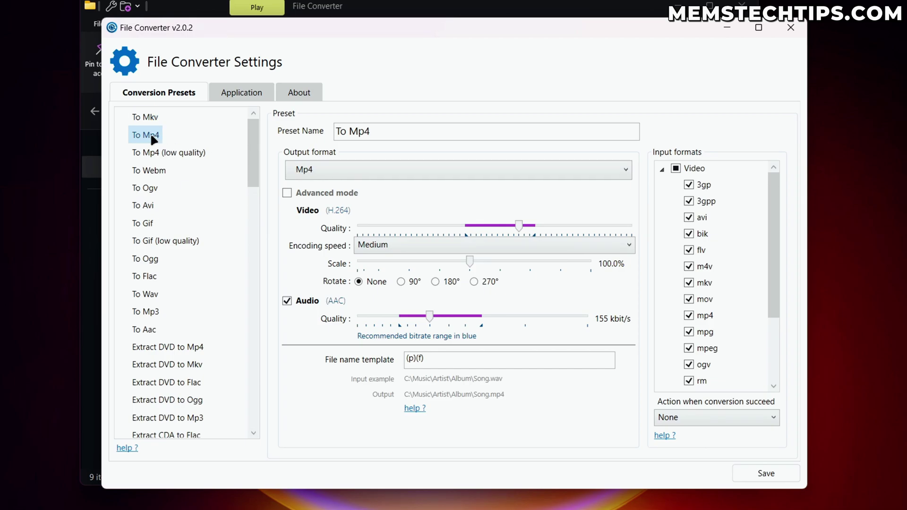
{"action": "left_click", "coordinate": [256, 95]}
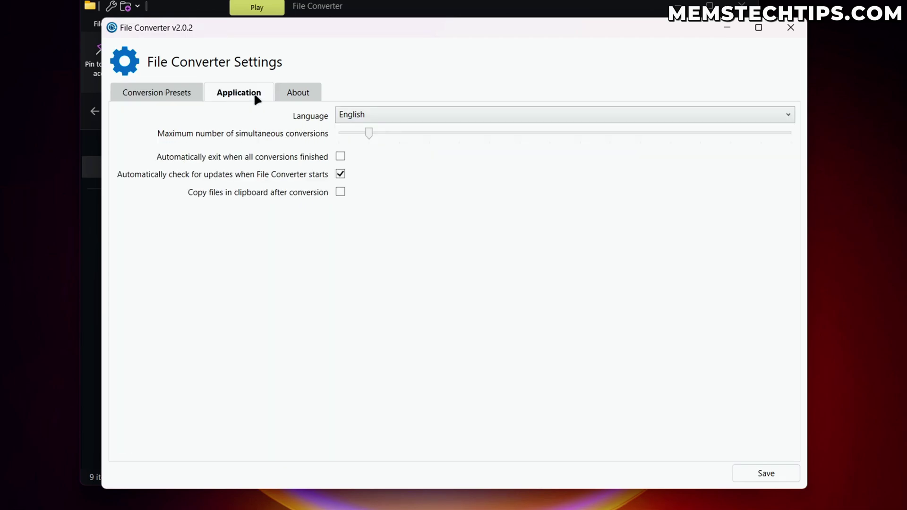
Step: Keep English, enable auto-exit after conversions with a 1-second wait, and save
{"action": "left_click", "coordinate": [377, 111]}
{"action": "left_click", "coordinate": [367, 118]}
{"action": "left_click", "coordinate": [340, 157]}
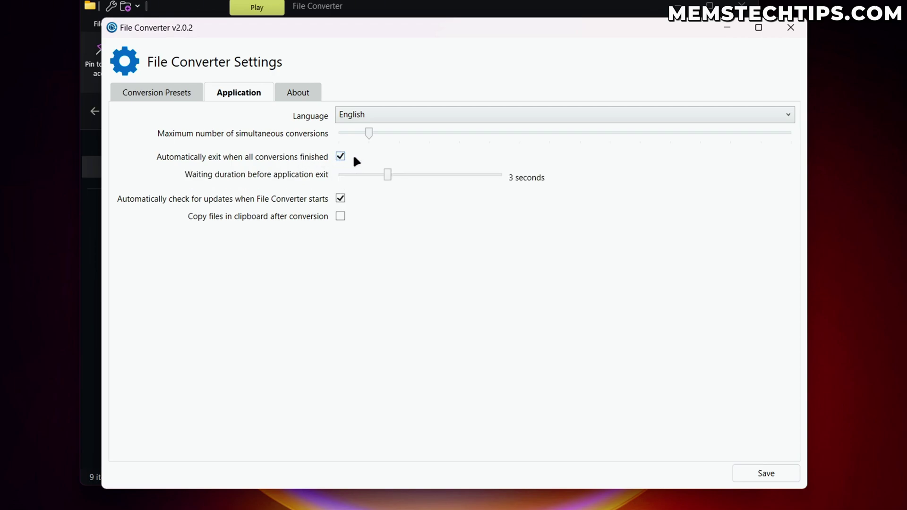
{"action": "left_click_drag", "start_coordinate": [385, 175], "coordinate": [356, 176]}
{"action": "left_click", "coordinate": [755, 472]}
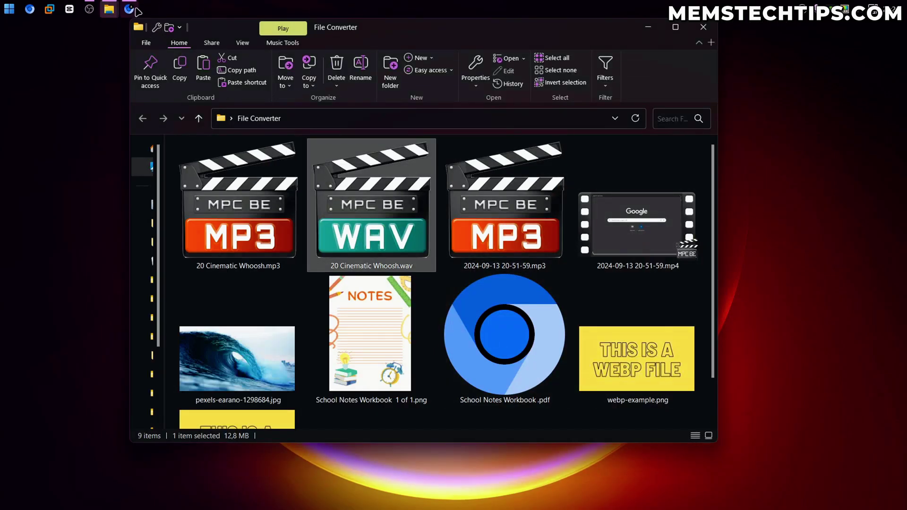
Step: Return to the Tichau/FileConverter GitHub README and read down to Middlewares (ffmpeg, ImageMagick, Ghostscript)
{"action": "left_click", "coordinate": [130, 9]}
{"action": "left_click", "coordinate": [91, 27]}
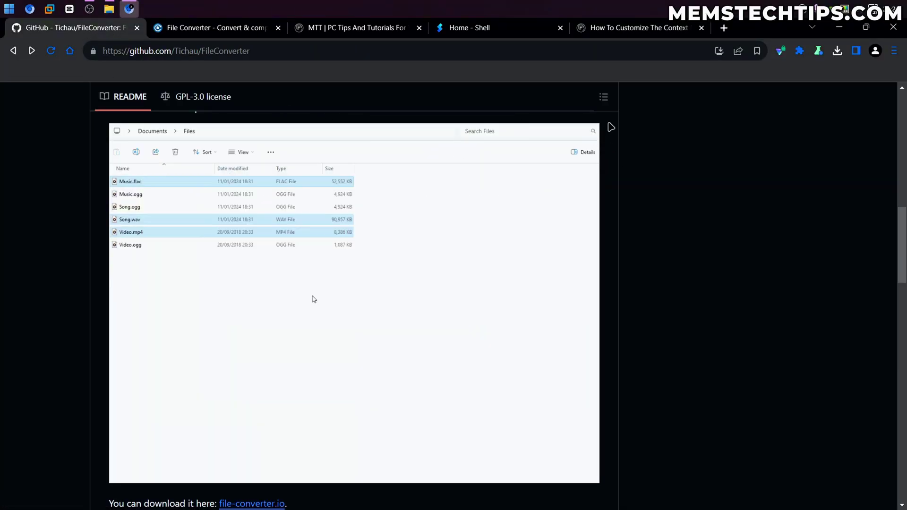
{"action": "scroll", "coordinate": [609, 129], "scroll_direction": "down", "scroll_amount": 5}
{"action": "scroll", "coordinate": [614, 131], "scroll_direction": "down", "scroll_amount": 3}
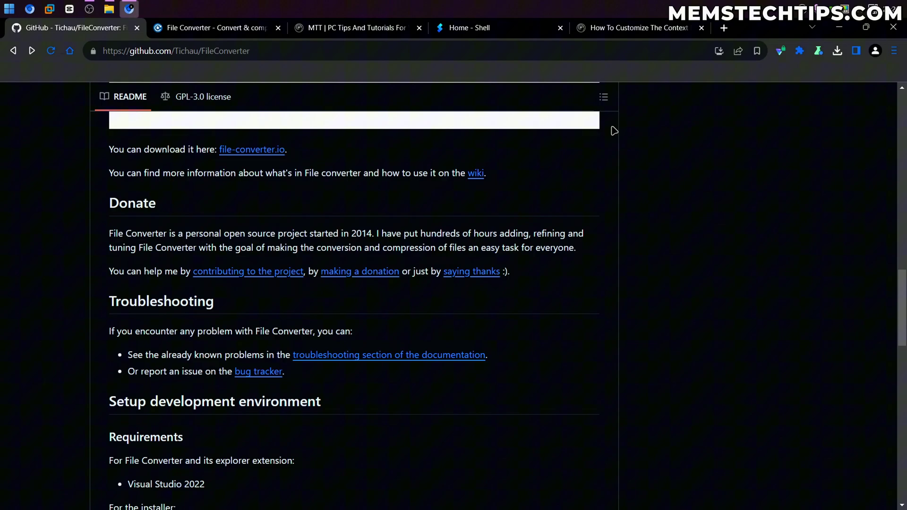
{"action": "scroll", "coordinate": [614, 130], "scroll_direction": "down", "scroll_amount": 6}
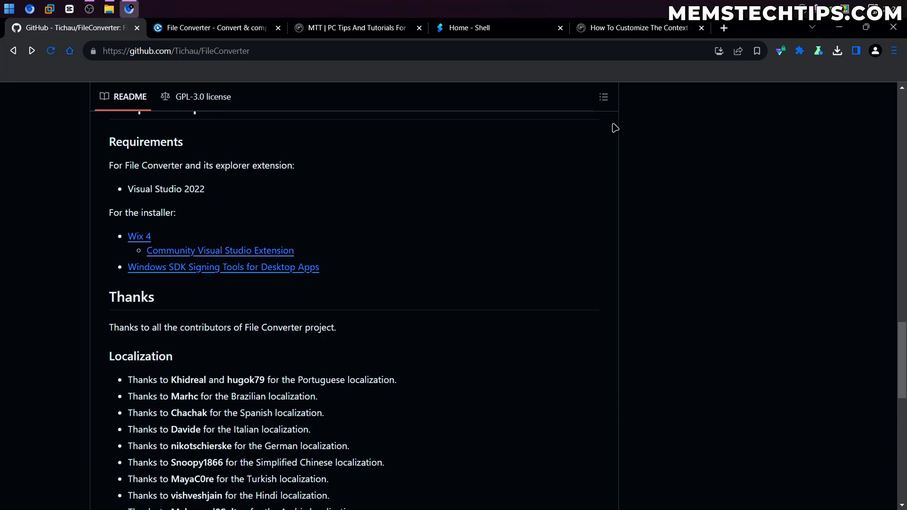
{"action": "scroll", "coordinate": [614, 128], "scroll_direction": "down", "scroll_amount": 3}
{"action": "scroll", "coordinate": [615, 129], "scroll_direction": "down", "scroll_amount": 6}
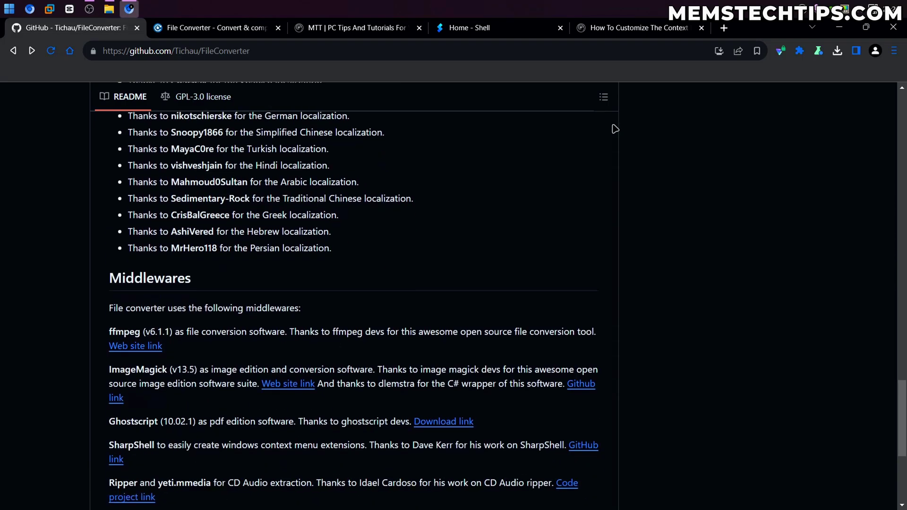
{"action": "scroll", "coordinate": [614, 128], "scroll_direction": "down", "scroll_amount": 1}
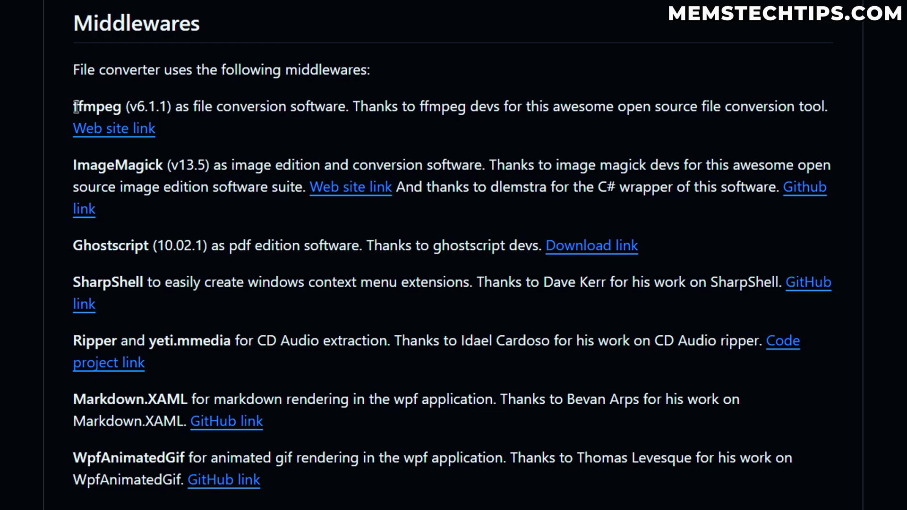
{"action": "left_click_drag", "start_coordinate": [75, 107], "coordinate": [123, 107]}
{"action": "left_click", "coordinate": [75, 112]}
{"action": "scroll", "coordinate": [239, 140], "scroll_direction": "down", "scroll_amount": 1}
{"action": "scroll", "coordinate": [185, 127], "scroll_direction": "up", "scroll_amount": 1}
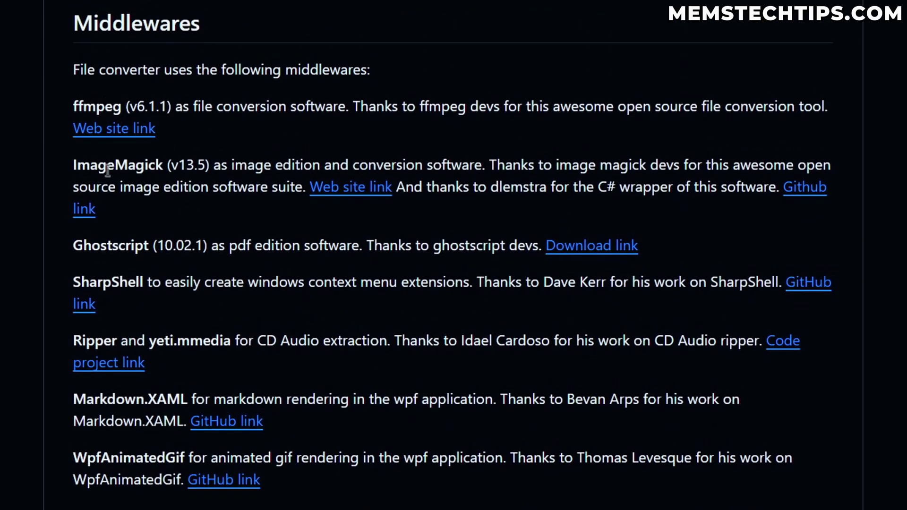